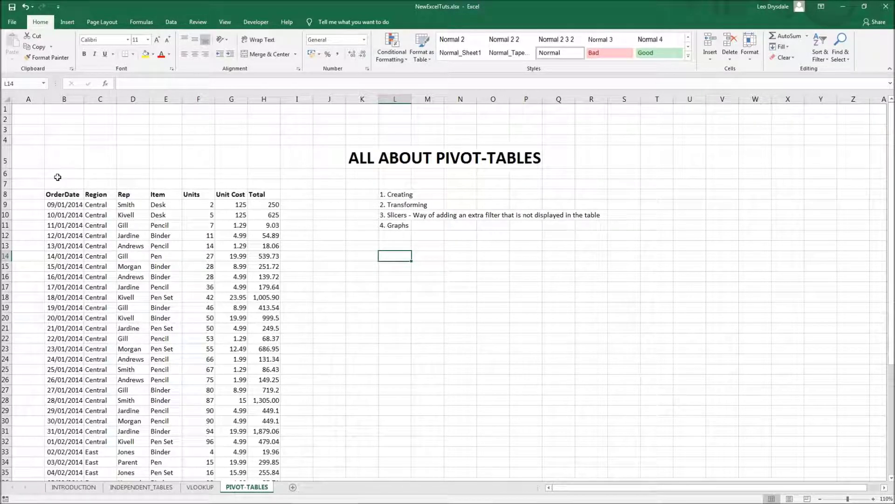
Look over the order data table from its header row down to the last record.
scroll(60, 186, "down", 1)
scroll(61, 187, "down", 1)
left_click_drag(61, 164, 280, 441)
scroll(374, 219, "up", 6)
left_click(307, 300)
left_click(368, 297)
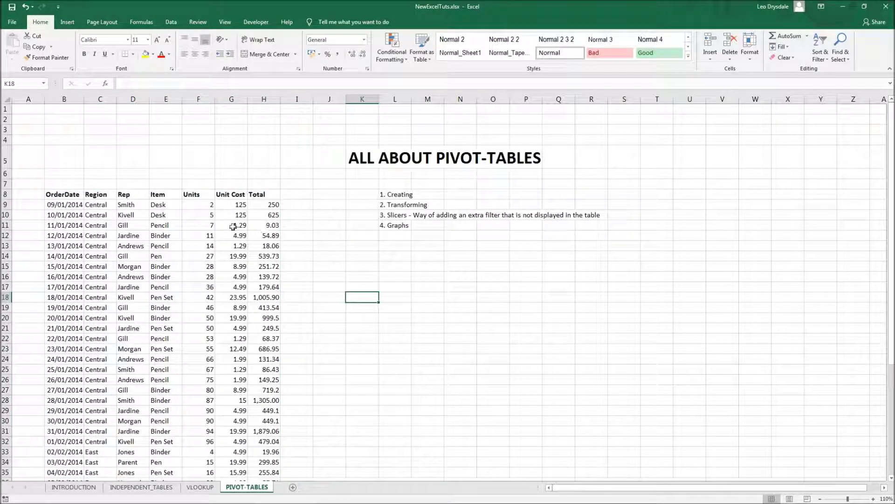
left_click(400, 258)
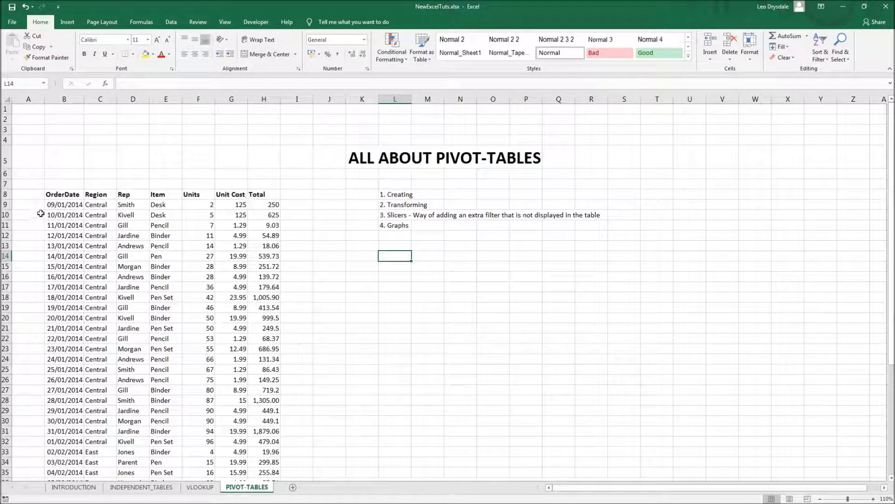
Start a new PivotTable from the order data in B8:H51, including the header row.
left_click_drag(58, 198, 269, 495)
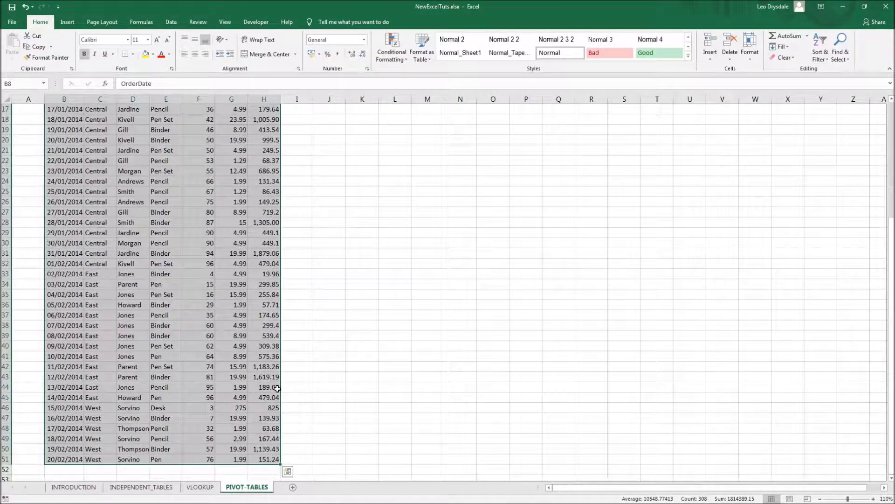
scroll(228, 231, "up", 6)
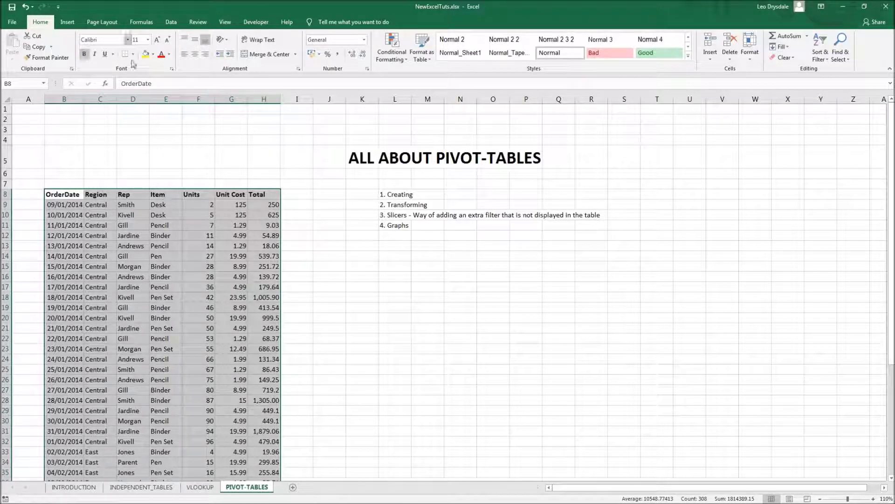
left_click(68, 22)
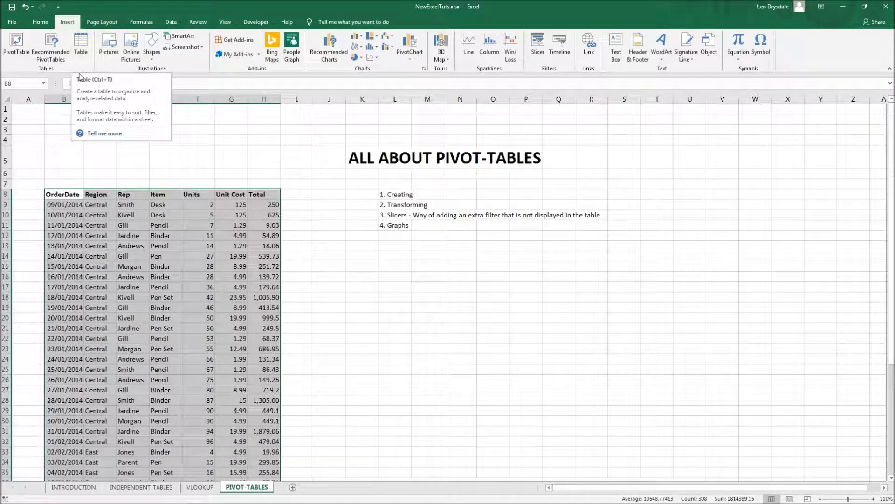
left_click(14, 51)
left_click_drag(618, 143, 357, 127)
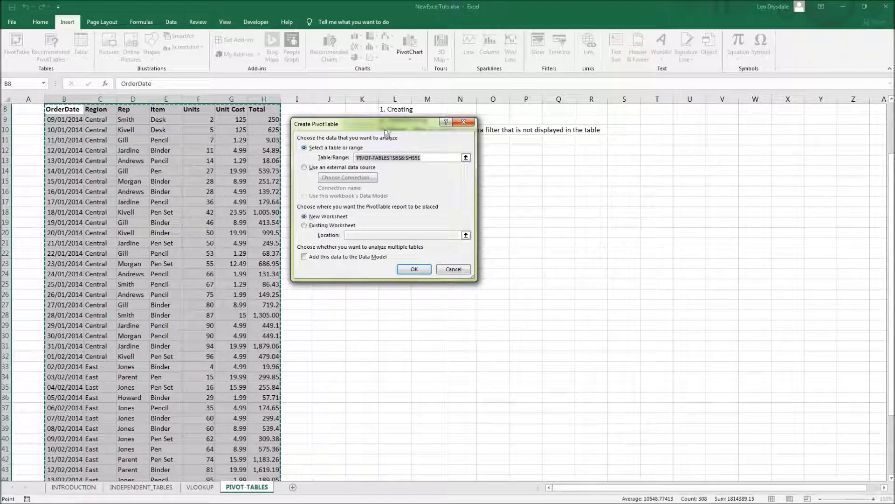
left_click_drag(387, 130, 224, 117)
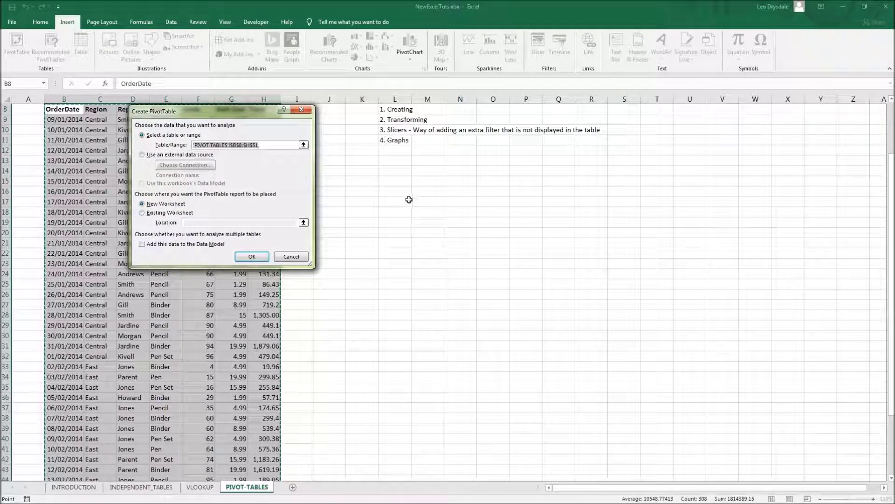
Place the PivotTable on the existing worksheet at cell M17 and create it.
left_click(144, 213)
left_click(185, 223)
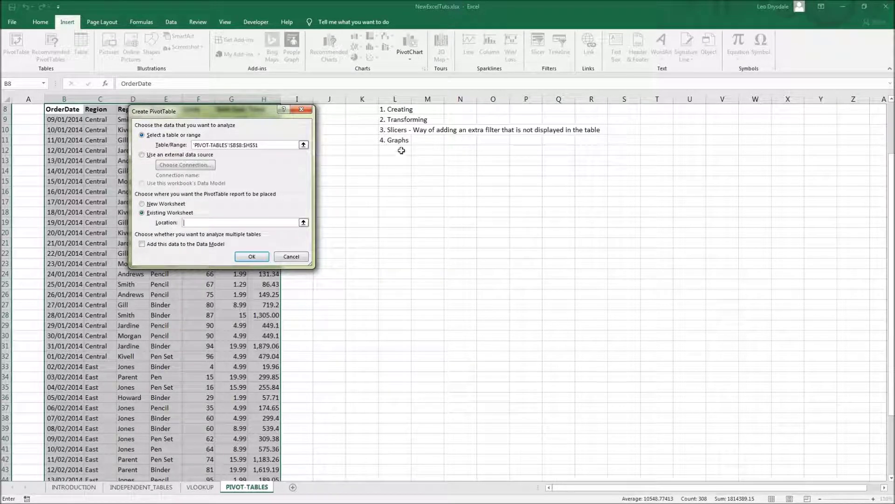
left_click(420, 203)
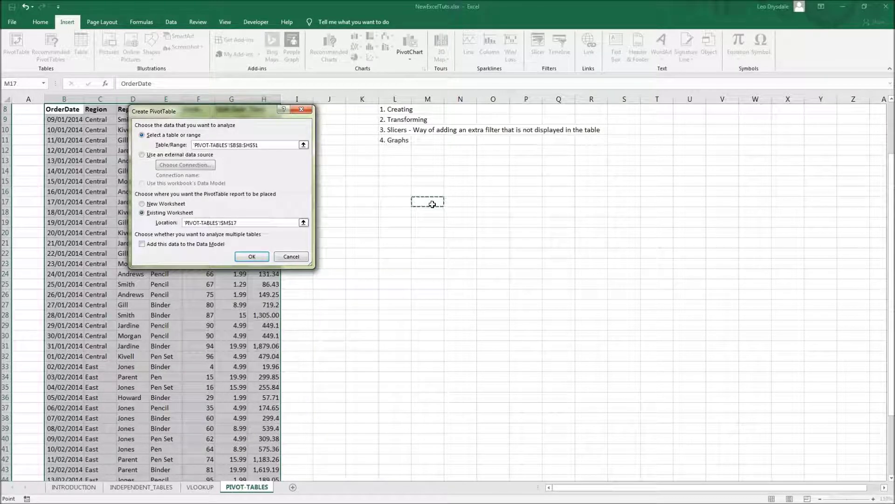
left_click(252, 257)
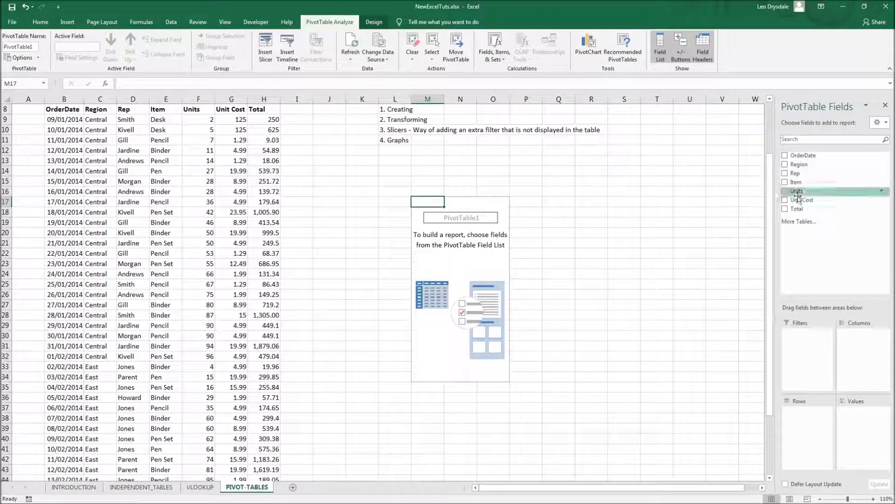
left_click_drag(66, 109, 262, 109)
left_click(460, 243)
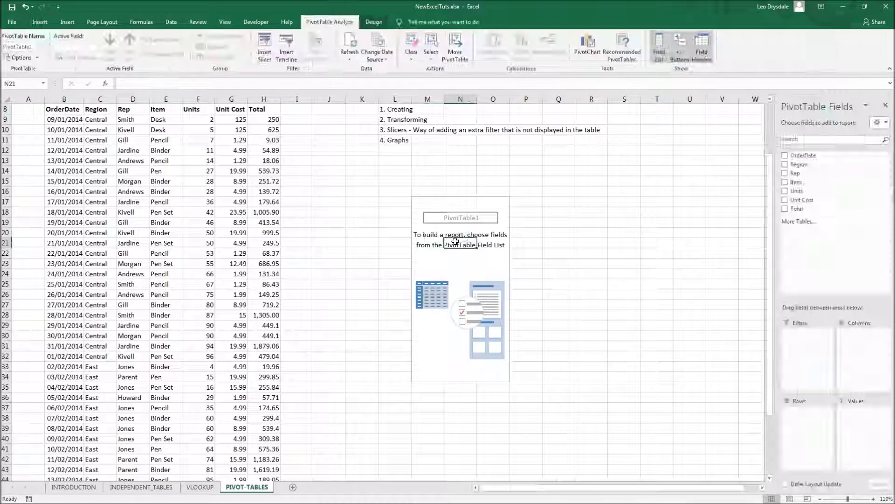
left_click_drag(807, 173, 836, 440)
left_click_drag(803, 369, 818, 391)
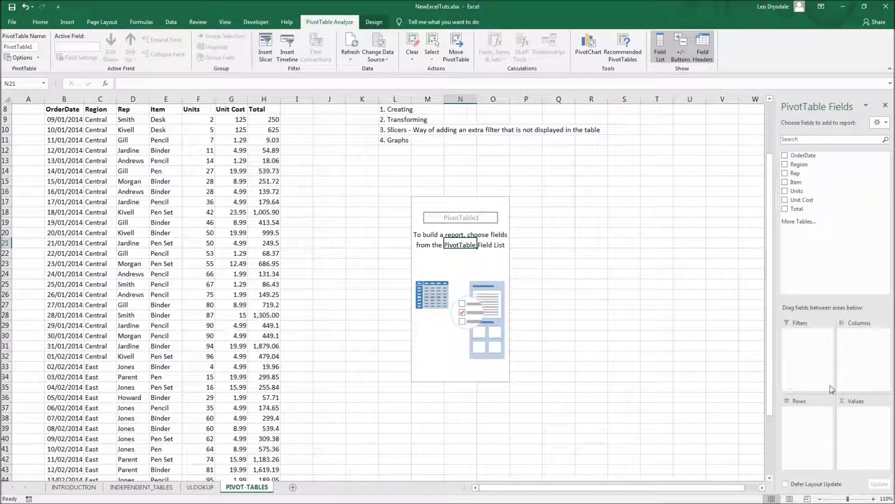
left_click_drag(863, 363, 866, 453)
left_click_drag(846, 200, 858, 358)
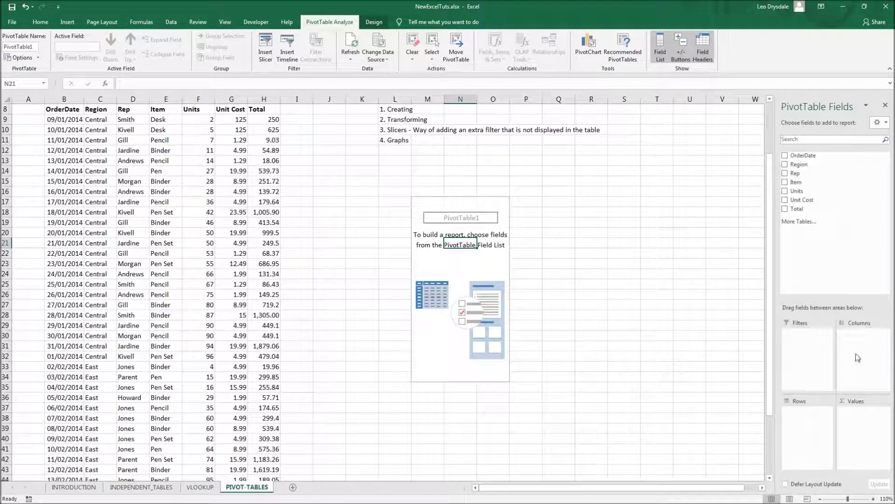
Try the Item field in the PivotTable's default area and remove it again.
mouse_move(798, 191)
left_mouse_down()
mouse_move(858, 339)
mouse_move(799, 181)
left_mouse_up()
left_click(785, 182)
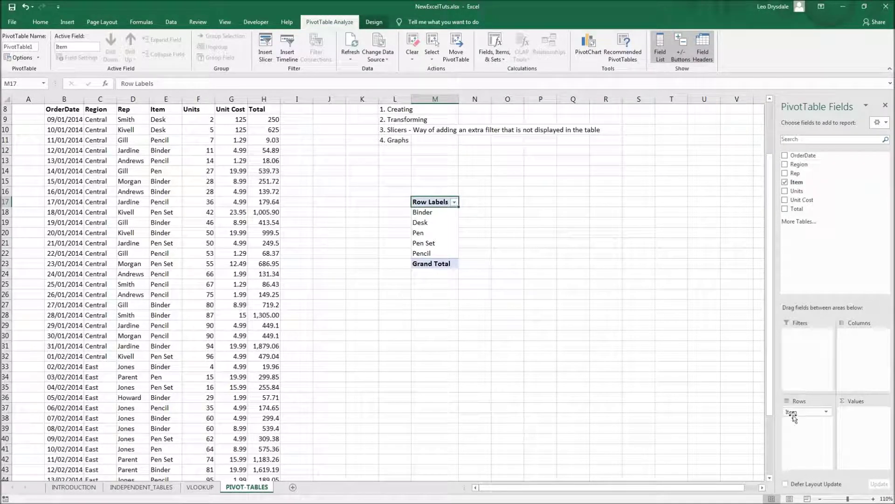
left_click(786, 182)
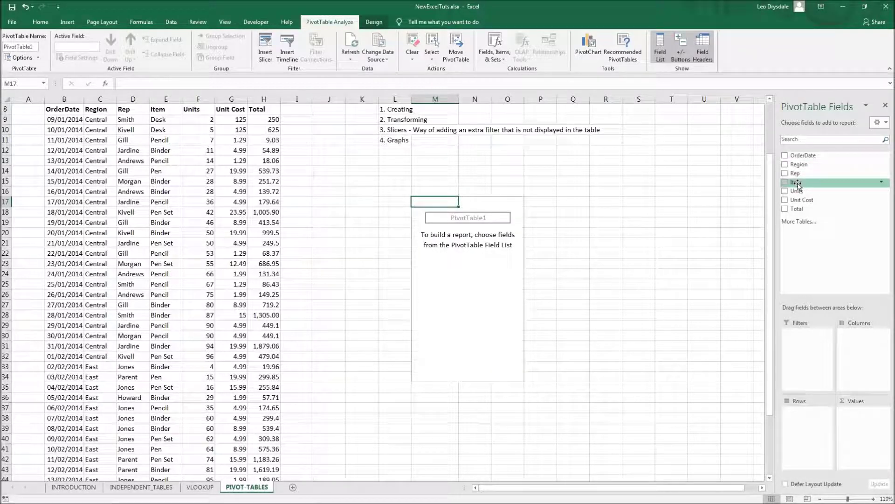
Add the Item field to the PivotTable's Columns area and compare its headings with the source Item column.
left_click_drag(806, 184, 854, 351)
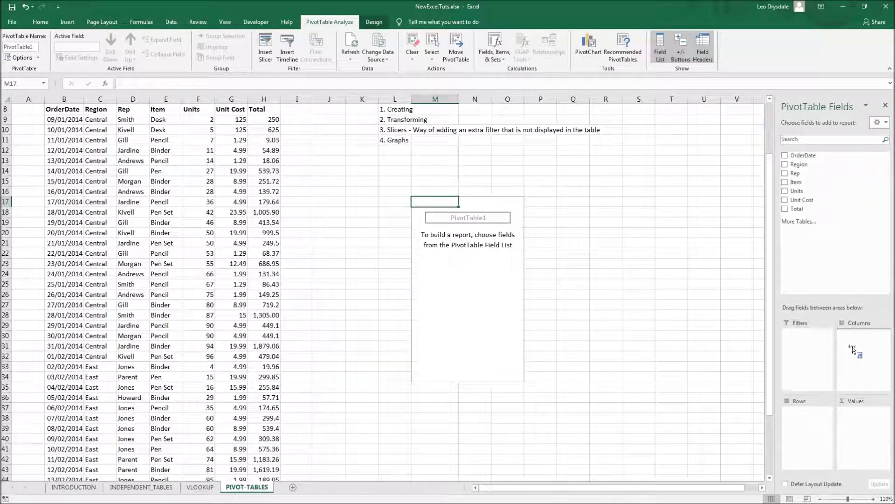
left_click_drag(853, 351, 855, 350)
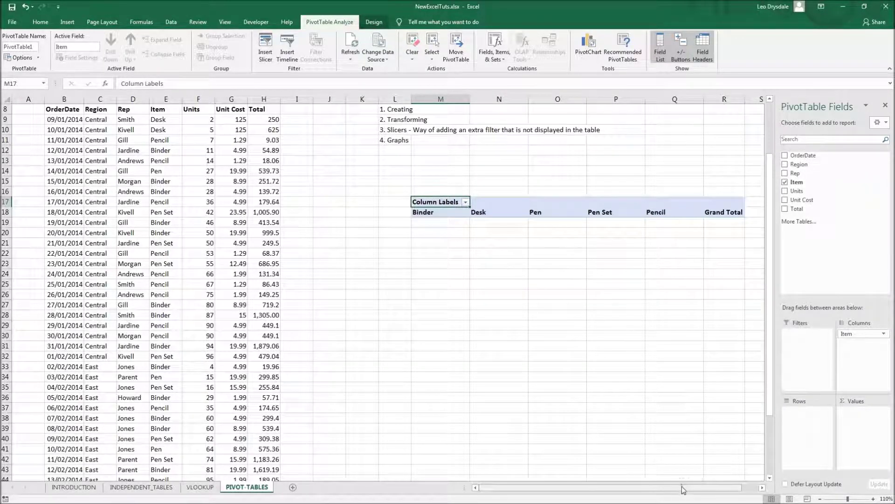
left_click_drag(682, 485, 698, 485)
left_click_drag(388, 213, 692, 212)
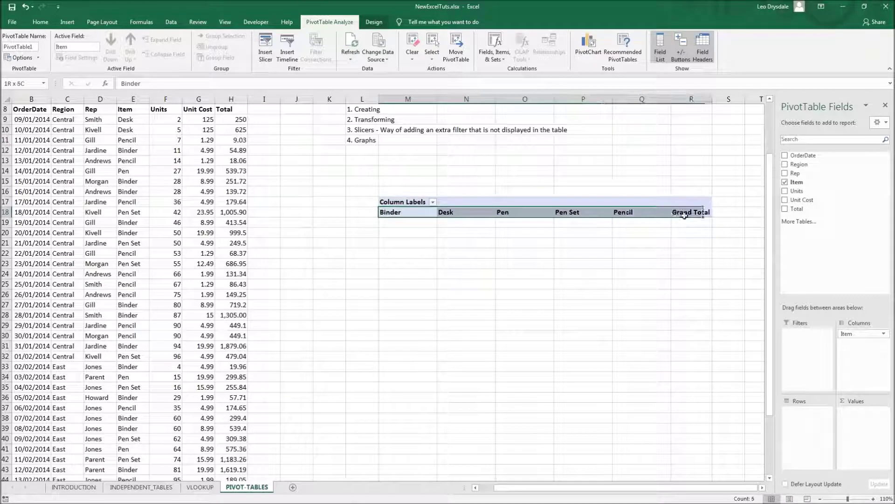
left_click_drag(143, 118, 133, 398)
left_click(389, 215)
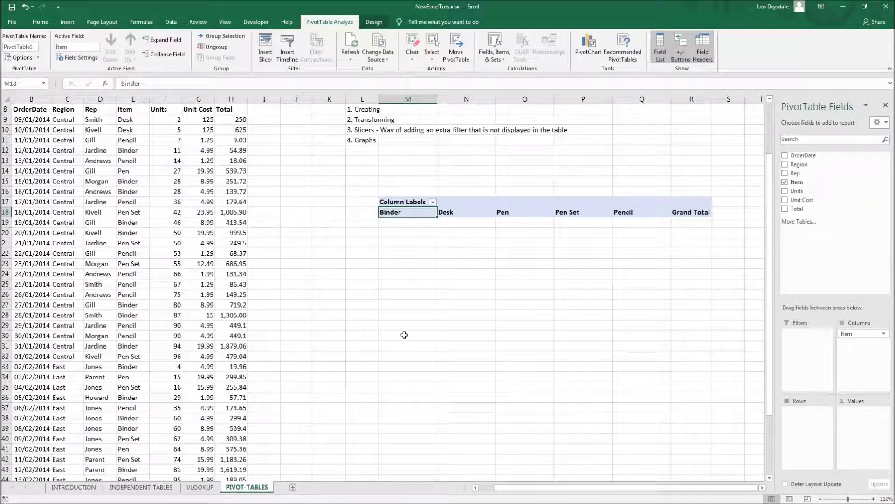
Add Region to the PivotTable's Rows area and Units to its Values area.
left_click_drag(800, 165, 801, 448)
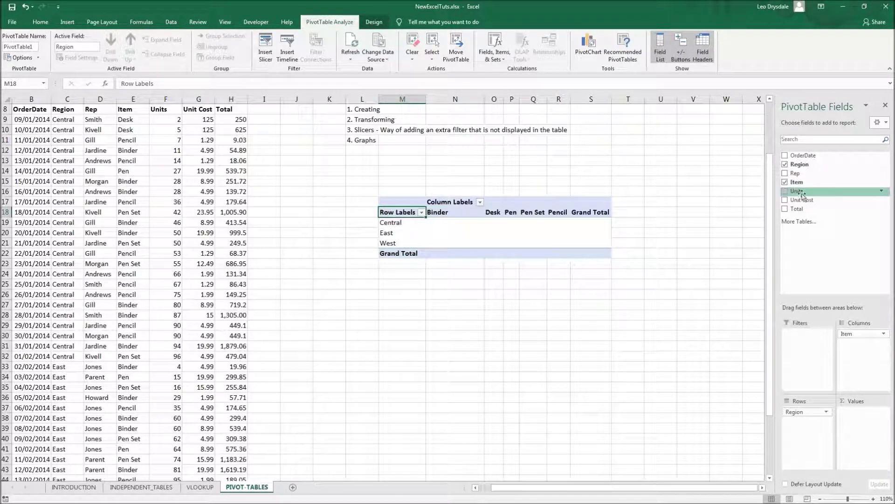
left_click_drag(797, 191, 854, 430)
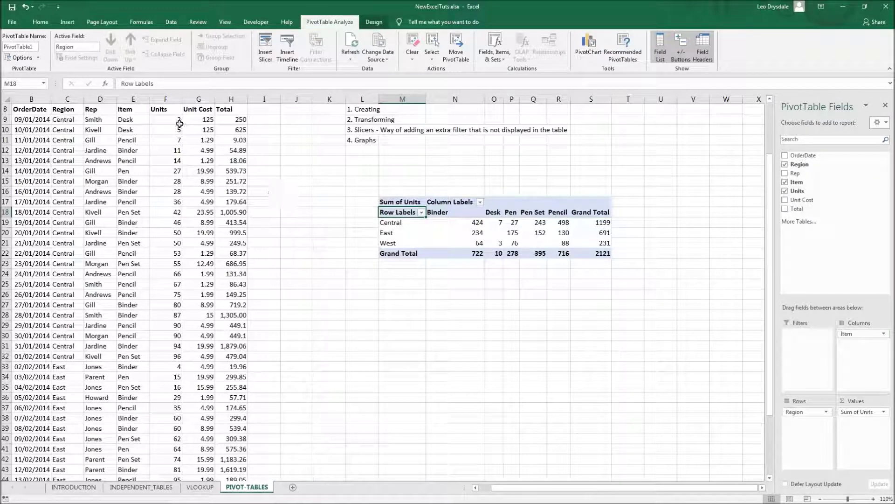
left_click_drag(169, 119, 178, 325)
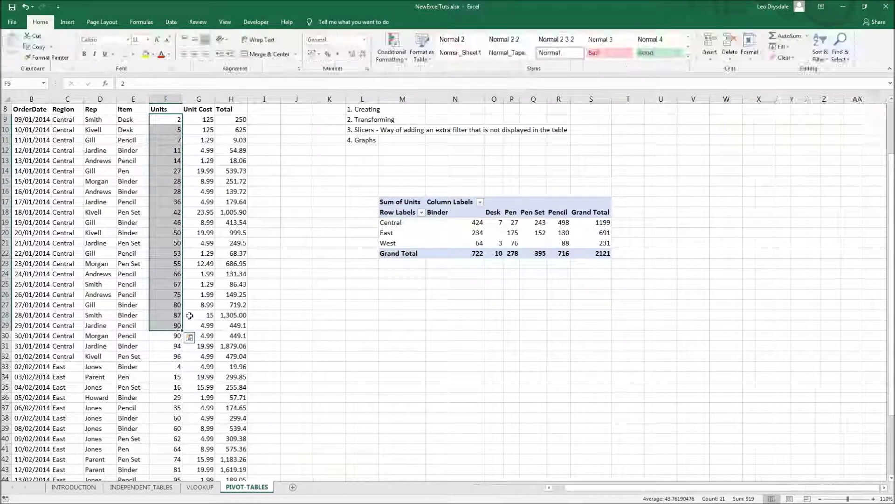
left_click(512, 222)
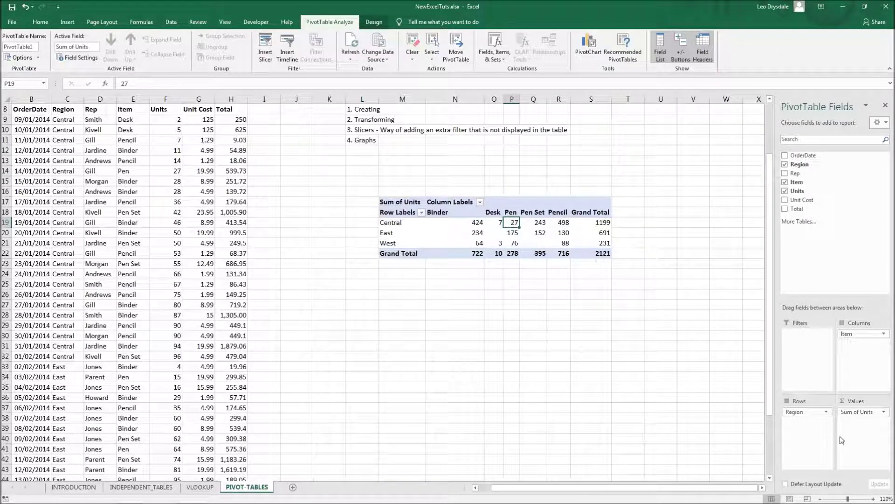
left_click(884, 413)
left_click(881, 423)
left_click(881, 413)
left_click(876, 427)
left_click(884, 412)
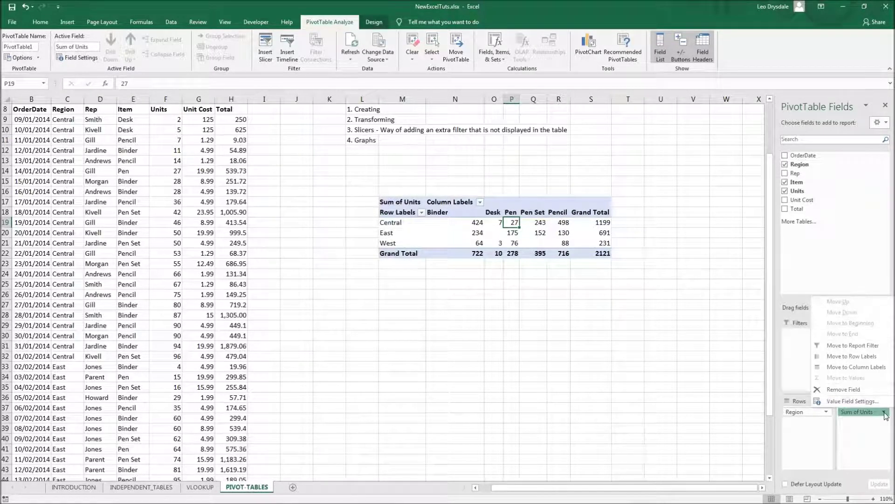
left_click(872, 414)
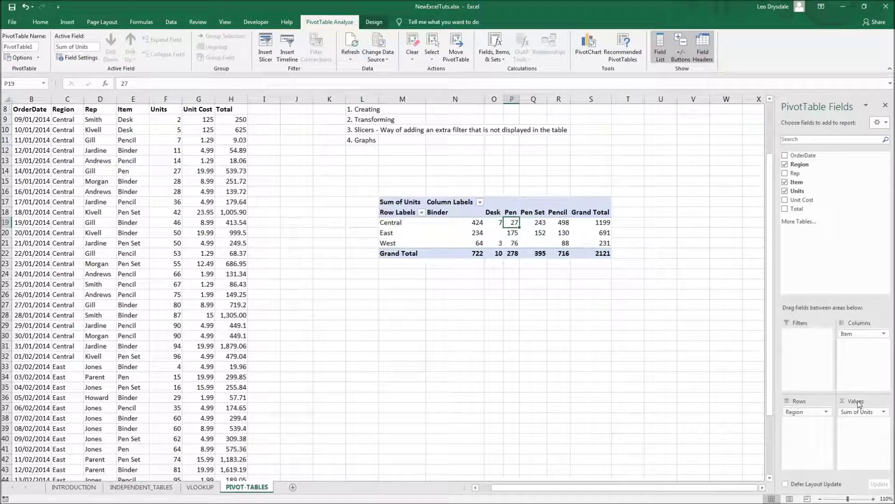
Open the value field settings for Sum of Units in the PivotTable.
left_click(884, 412)
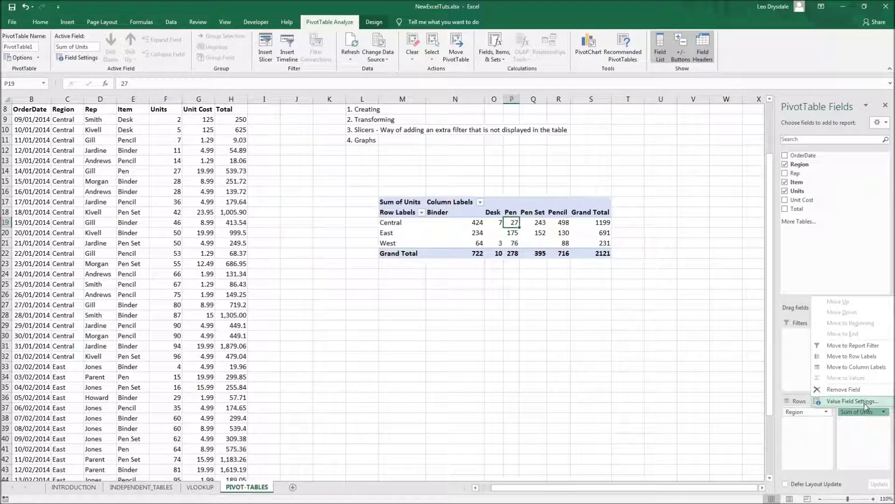
left_click(864, 401)
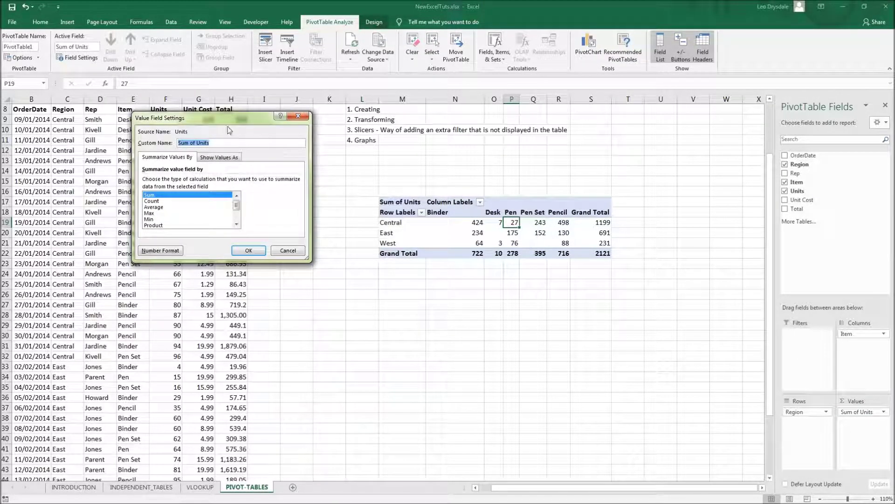
left_click_drag(223, 120, 316, 133)
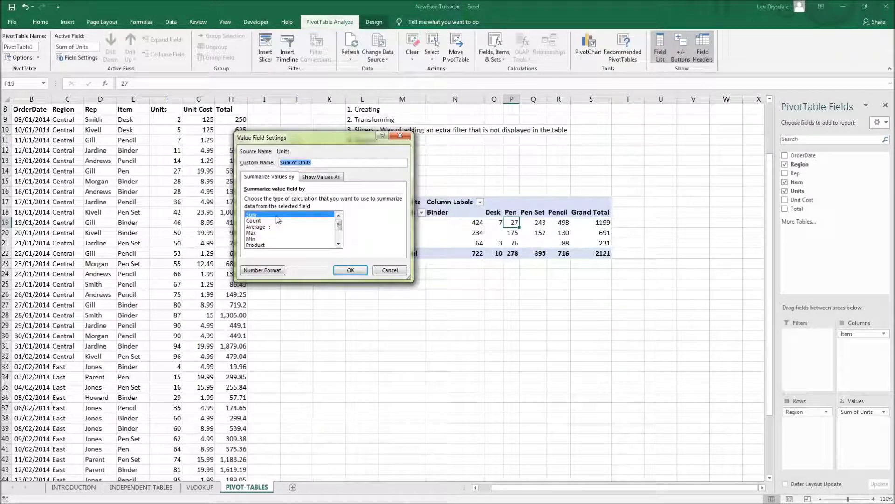
Look through the calculation types available for summarizing the Units field, from Count to Product and beyond.
left_click(257, 220)
left_click(257, 227)
left_click(257, 232)
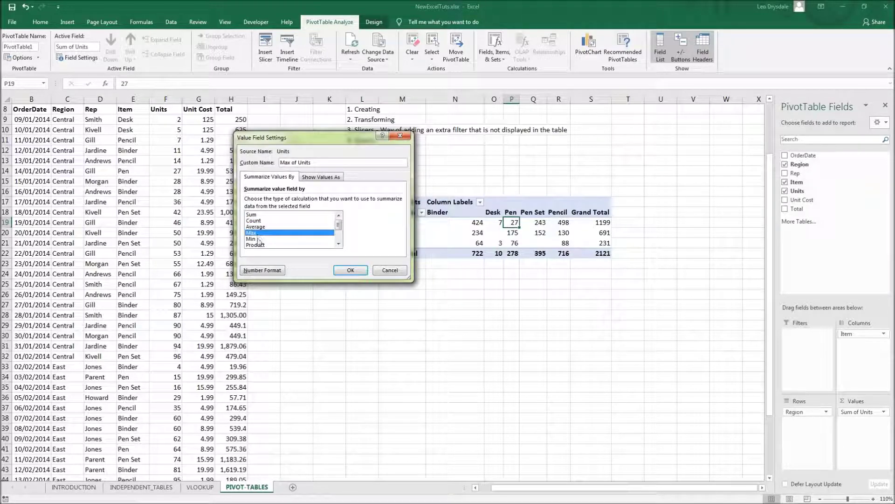
left_click(257, 238)
left_click(257, 244)
left_click(339, 243)
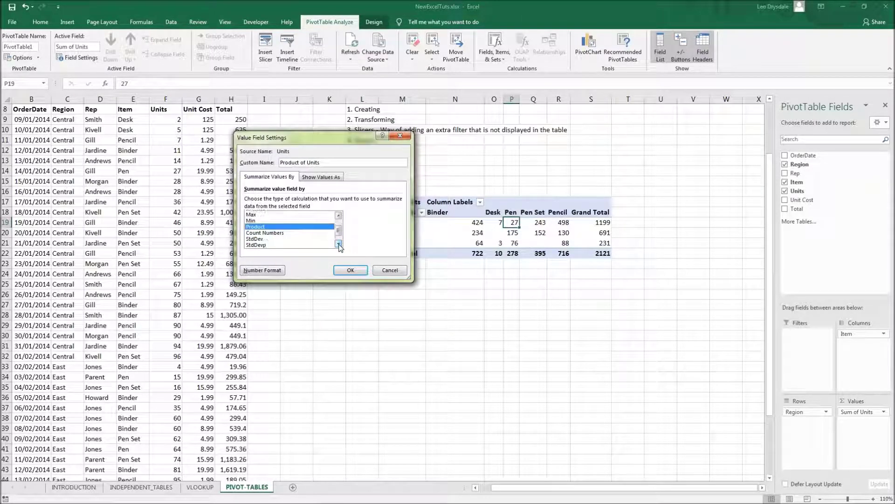
left_click(338, 243)
left_click(339, 244)
scroll(338, 238, "up", 2)
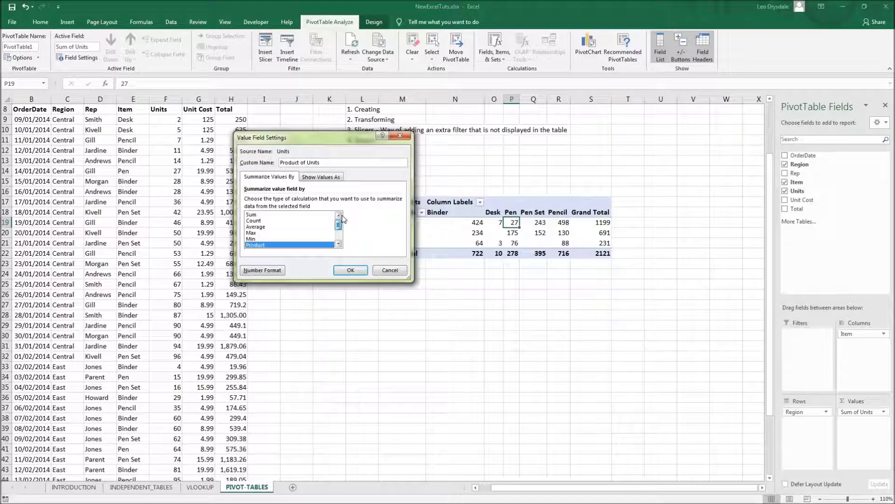
Summarize the PivotTable's Units values by Count.
left_click(273, 221)
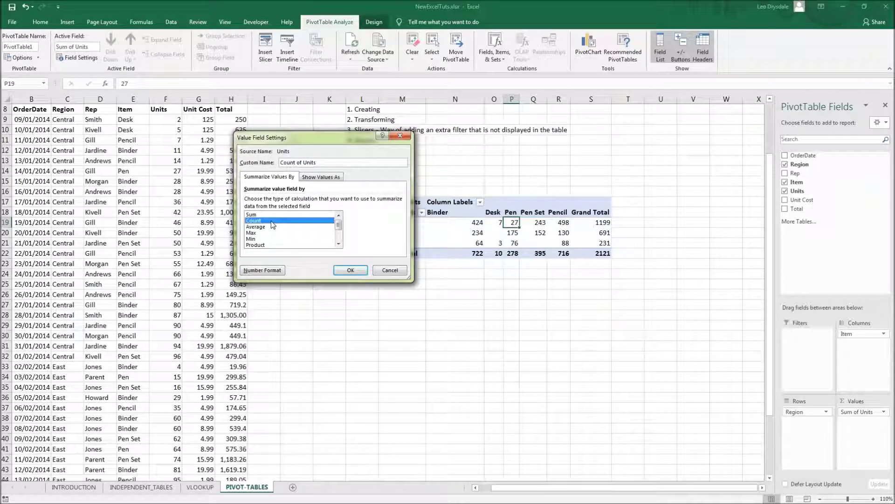
left_click(351, 270)
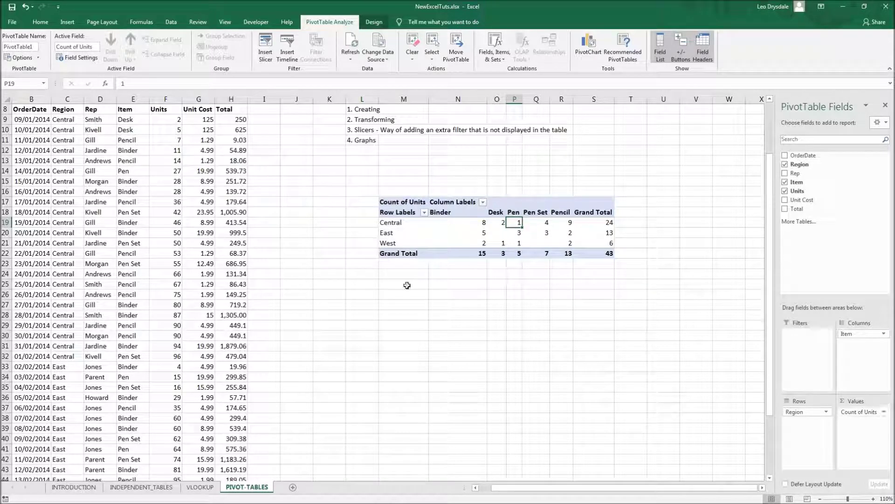
left_click_drag(165, 120, 165, 212)
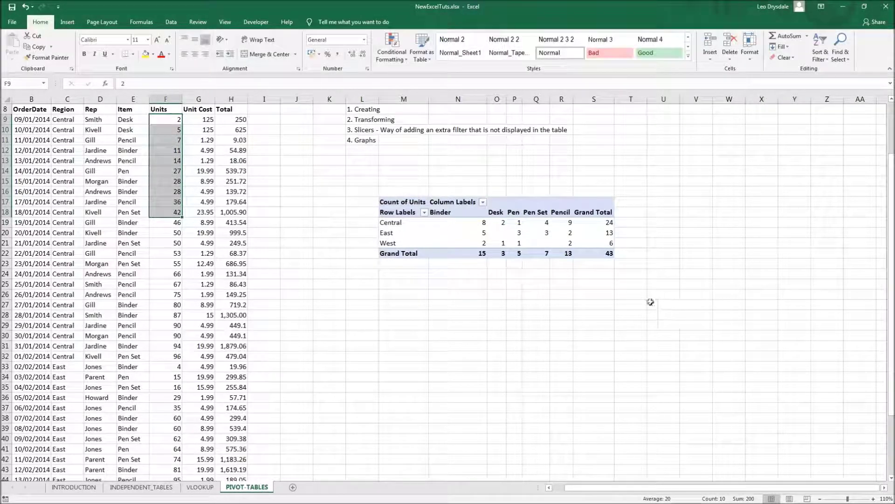
left_click(549, 230)
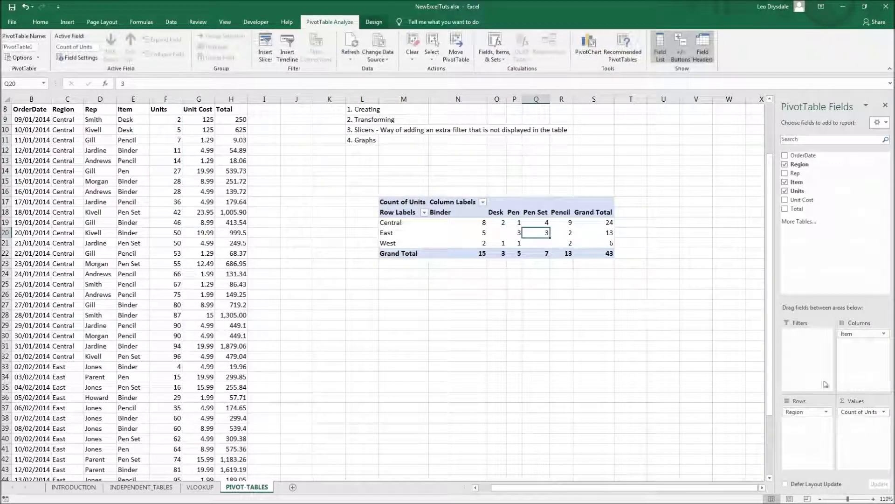
Summarize the PivotTable's Units values by Sum.
left_click(883, 412)
left_click(854, 400)
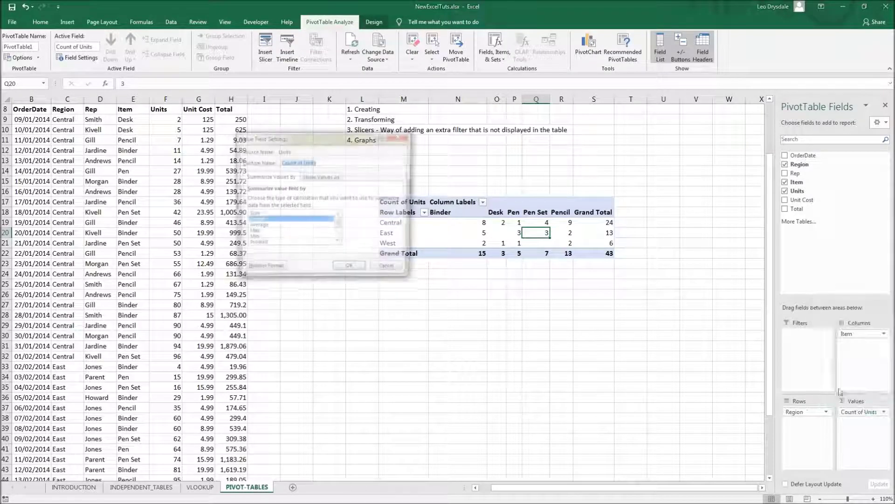
left_click(251, 214)
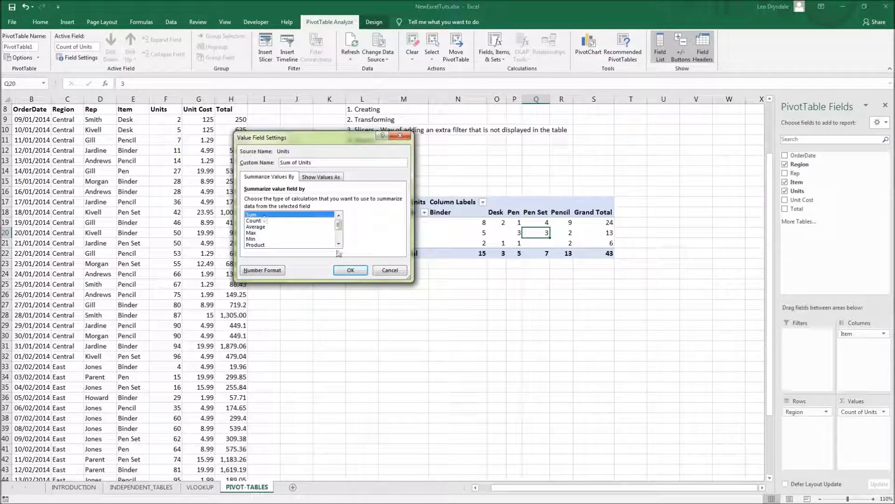
left_click(350, 270)
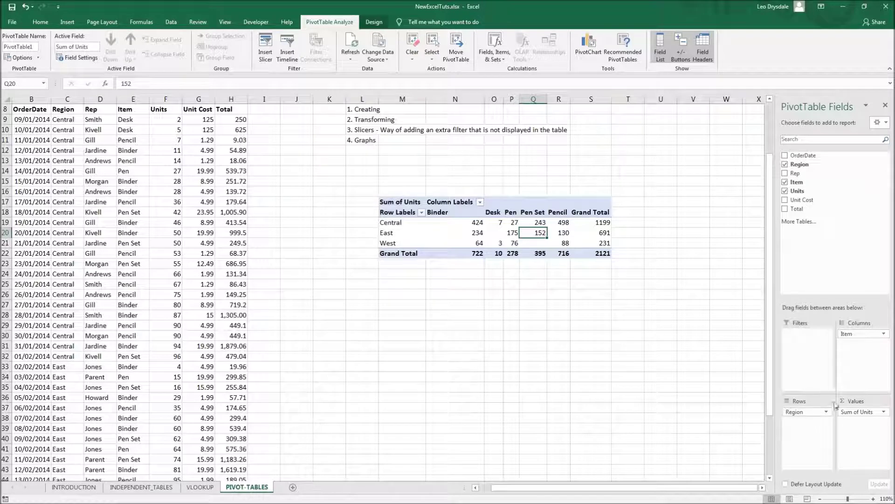
Show the PivotTable's Sum of Units values as % of Column Total.
left_click(884, 412)
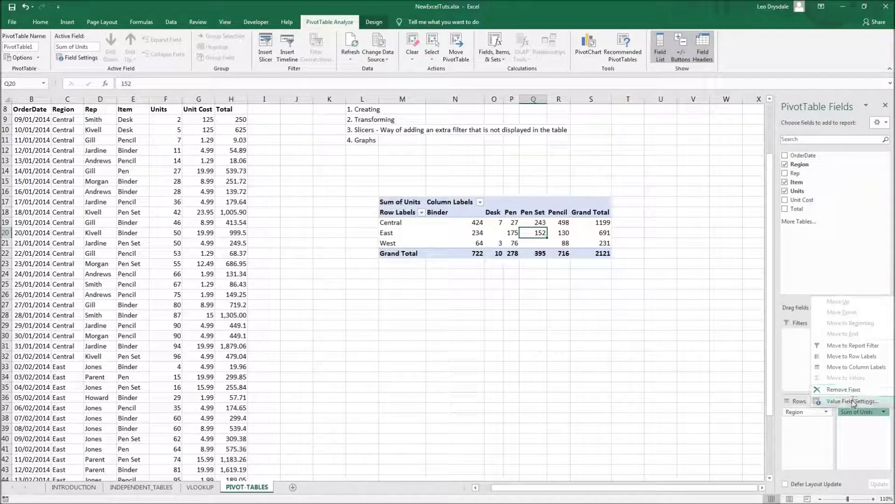
left_click(844, 404)
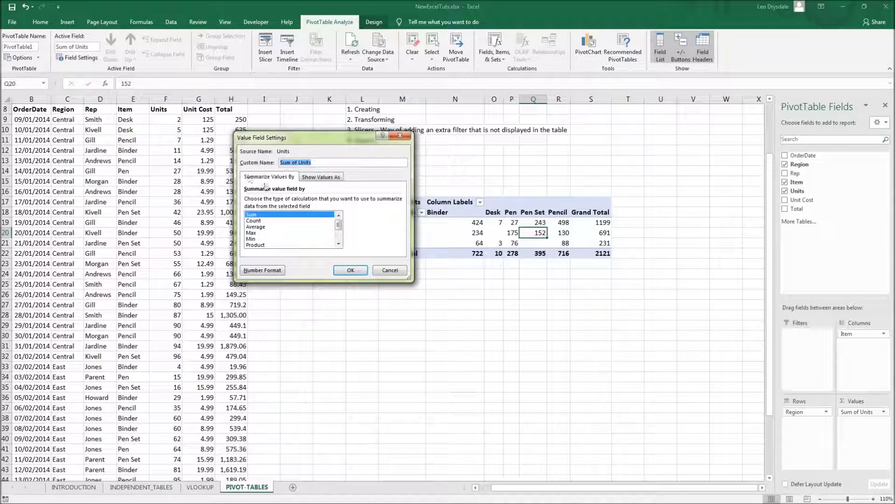
left_click(322, 177)
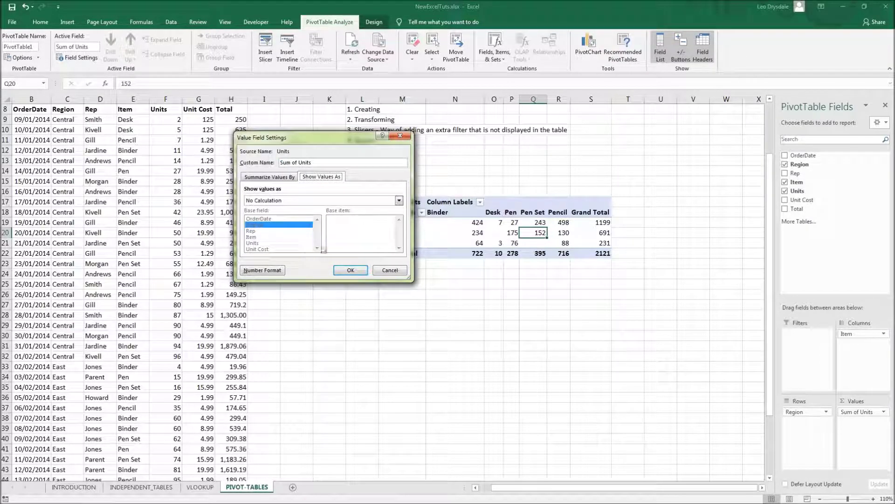
left_click(309, 200)
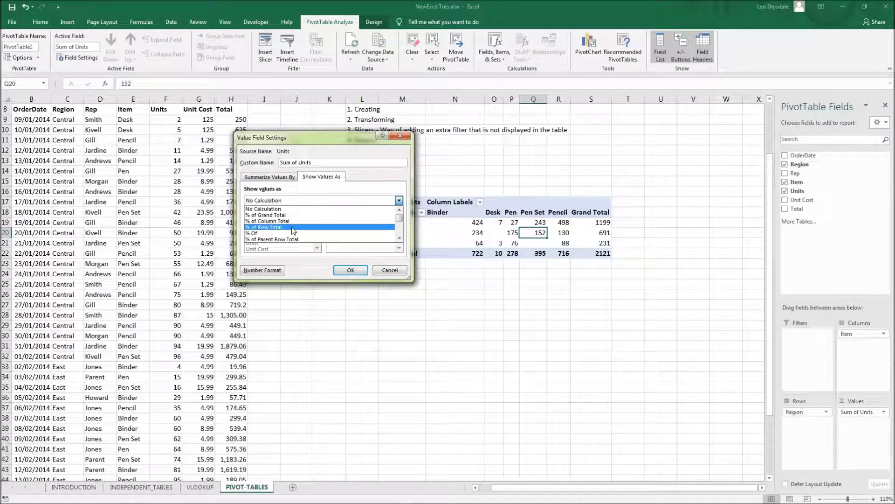
left_click(270, 221)
left_click(350, 270)
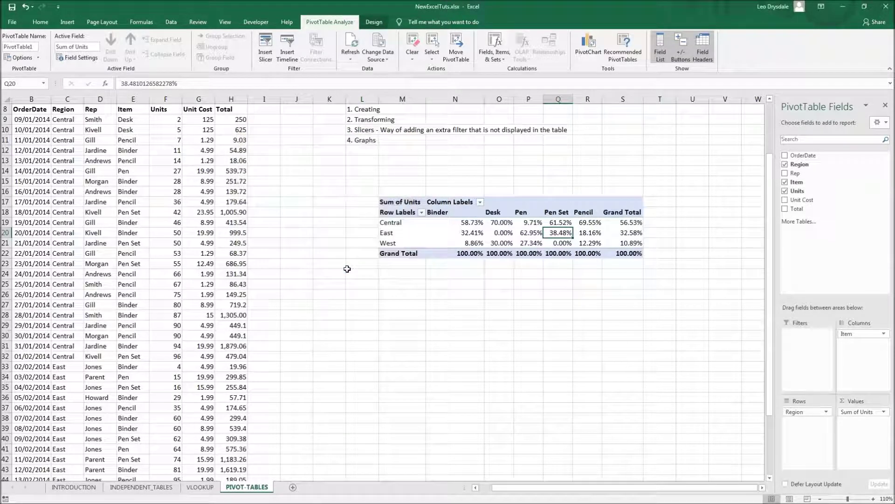
Examine how the Central, East and West shares of the Binder column relate to its grand total.
left_click(471, 283)
left_click(466, 224)
left_click(467, 232)
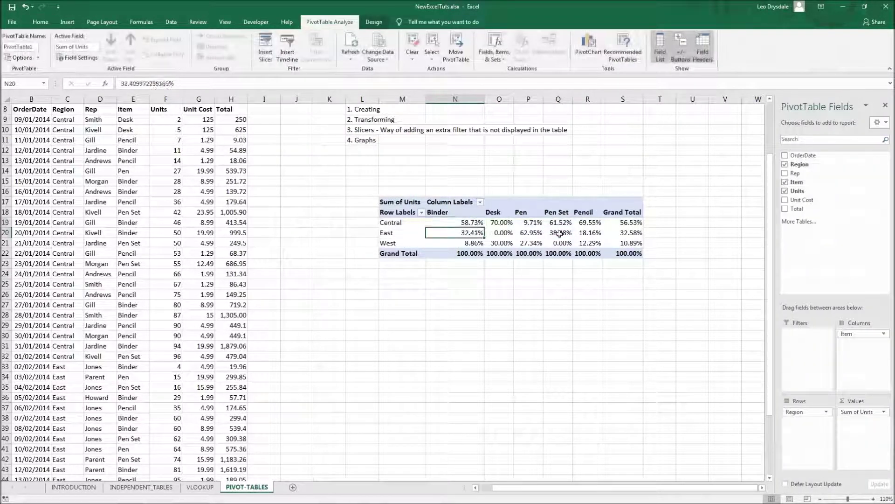
left_click(625, 232)
left_click_drag(466, 223, 466, 245)
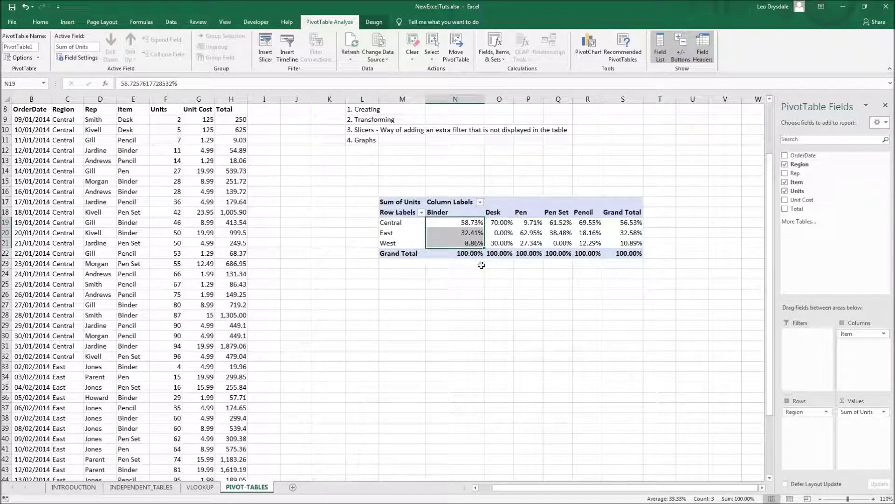
left_click(467, 264)
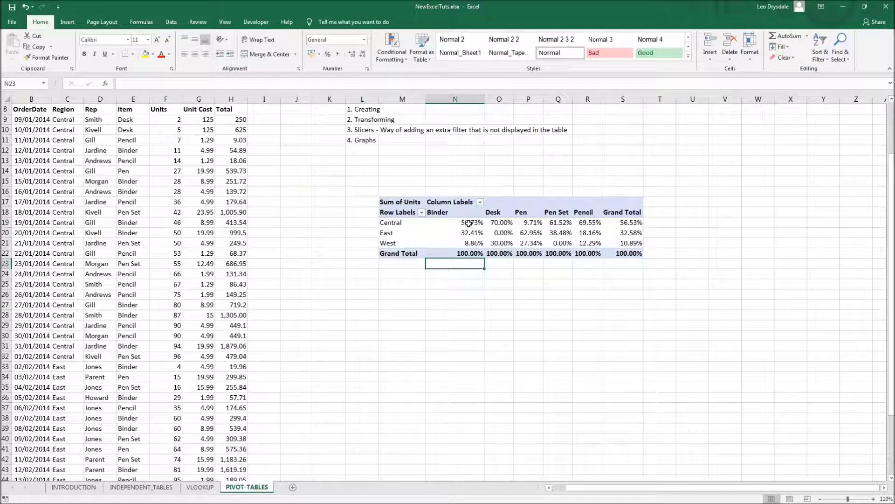
left_click(464, 222)
left_click_drag(463, 222, 463, 248)
left_click(462, 222)
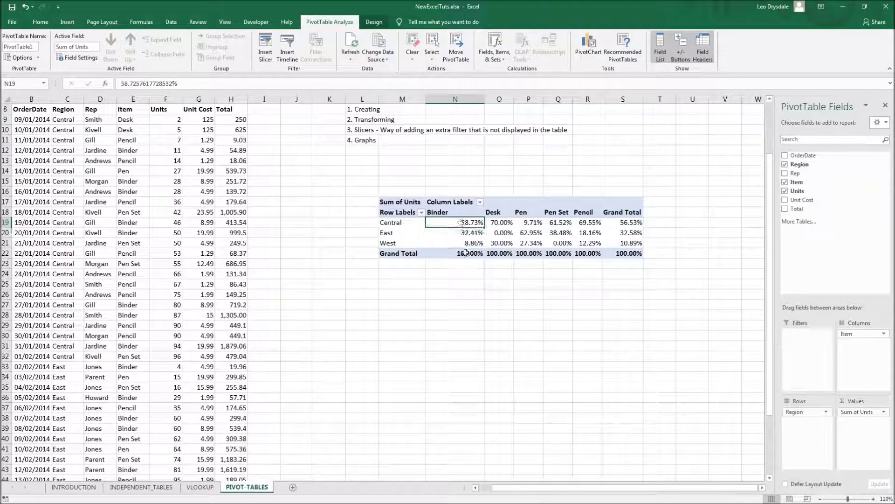
left_click(397, 222)
left_click(462, 243)
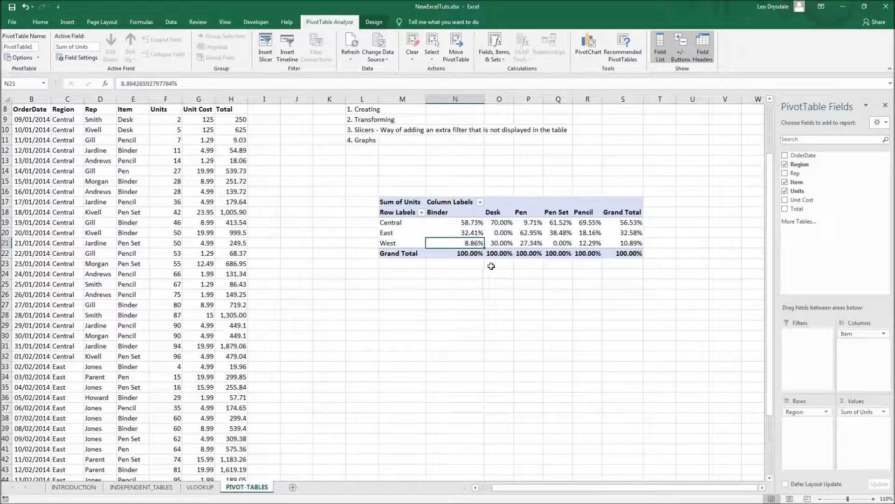
left_click(399, 245)
left_click(469, 224)
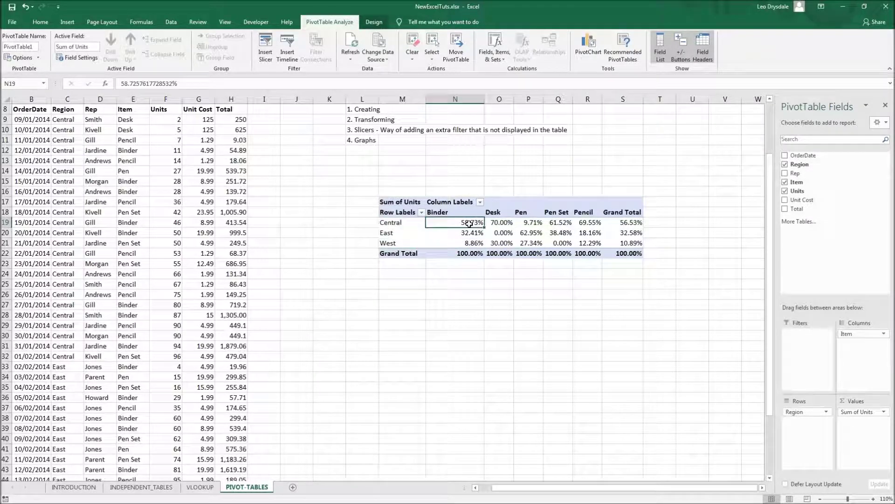
left_click(468, 253)
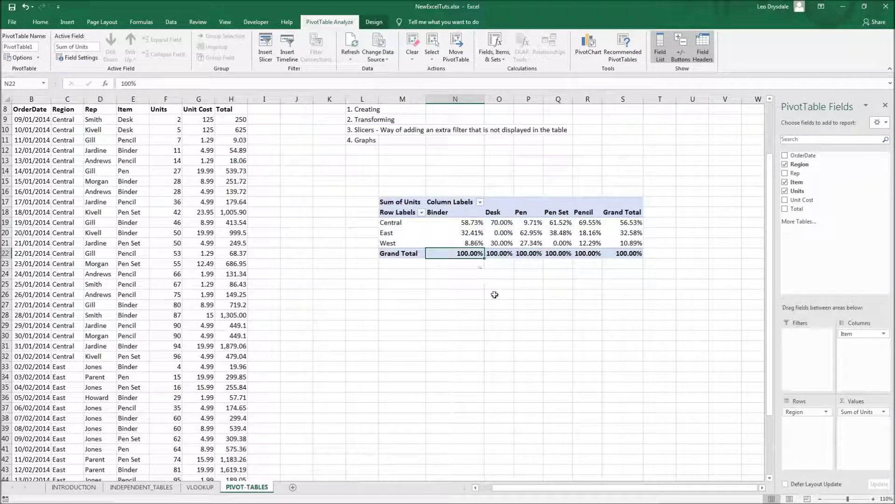
Set the PivotTable's Sum of Units values to be shown with No Calculation.
left_click(469, 233)
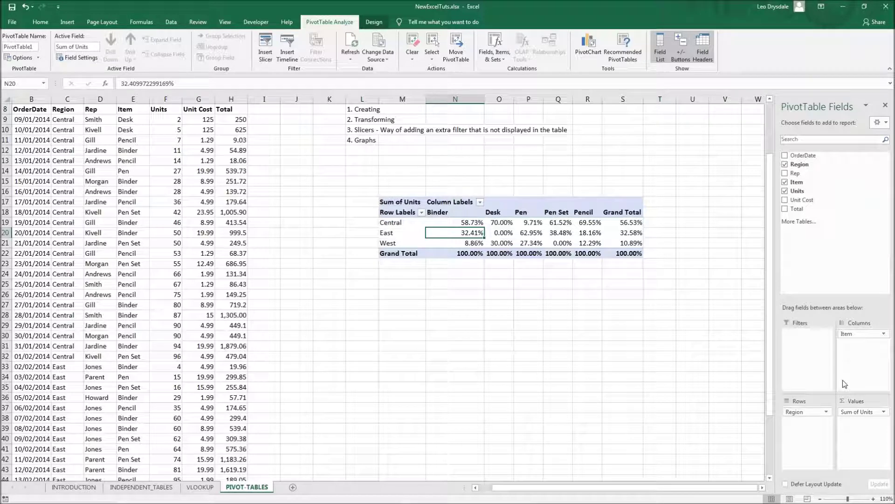
right_click(450, 234)
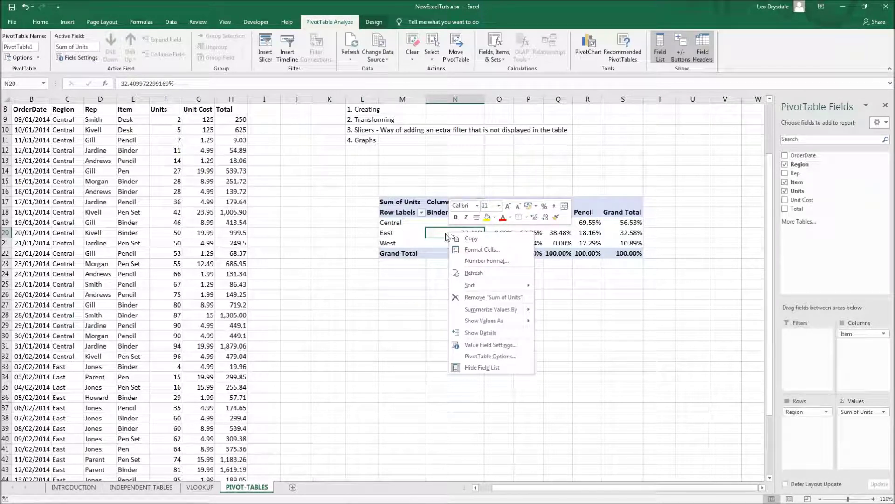
mouse_move(492, 323)
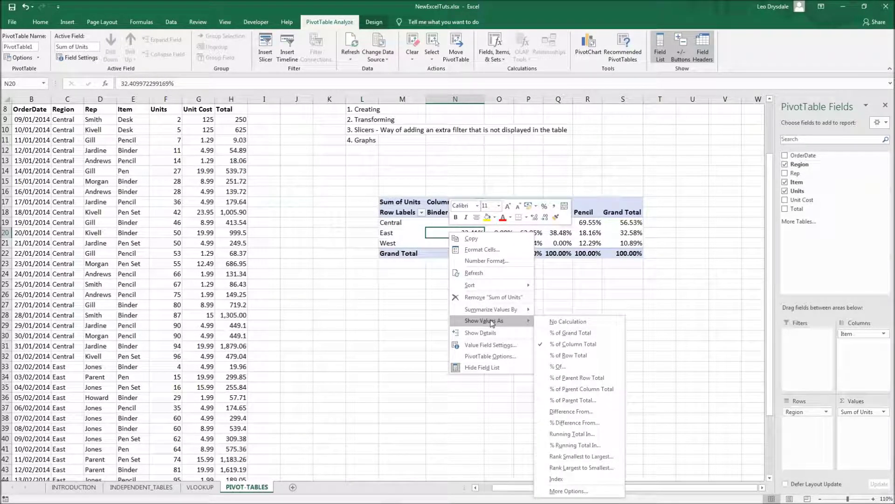
left_click(568, 321)
left_click(499, 297)
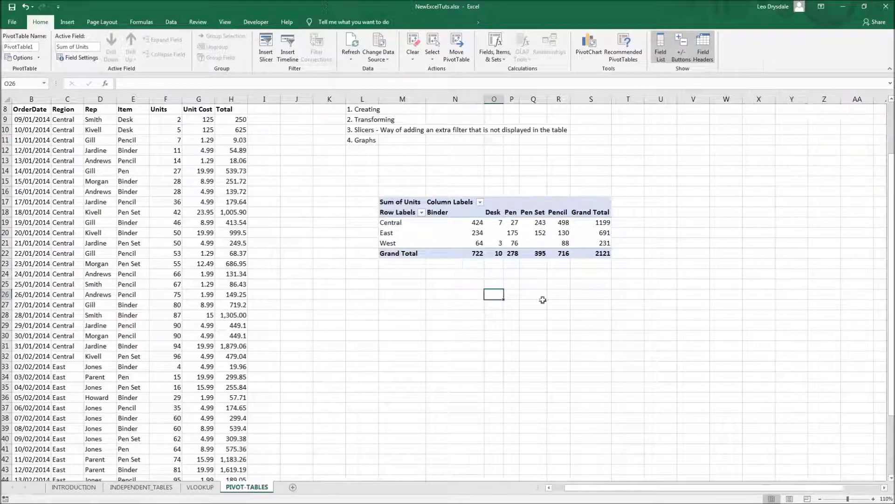
Review the PivotTable's analysis and design options, including the choices for grand totals.
left_click(494, 232)
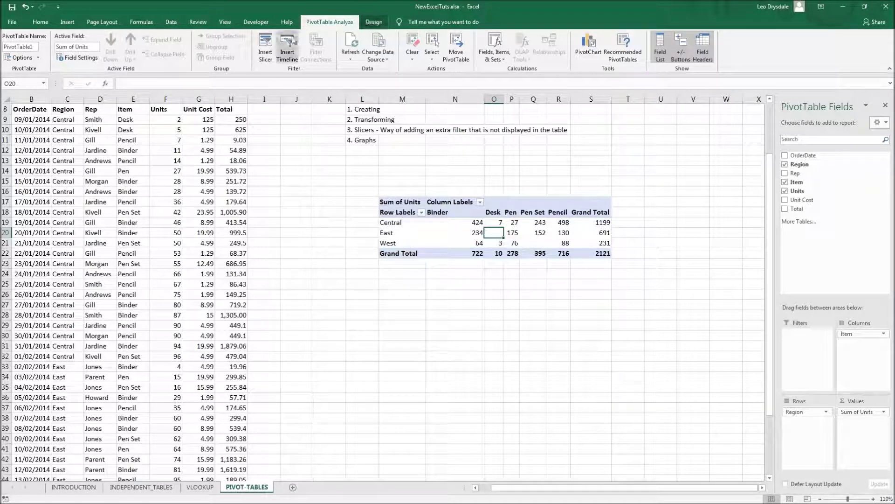
left_click(402, 284)
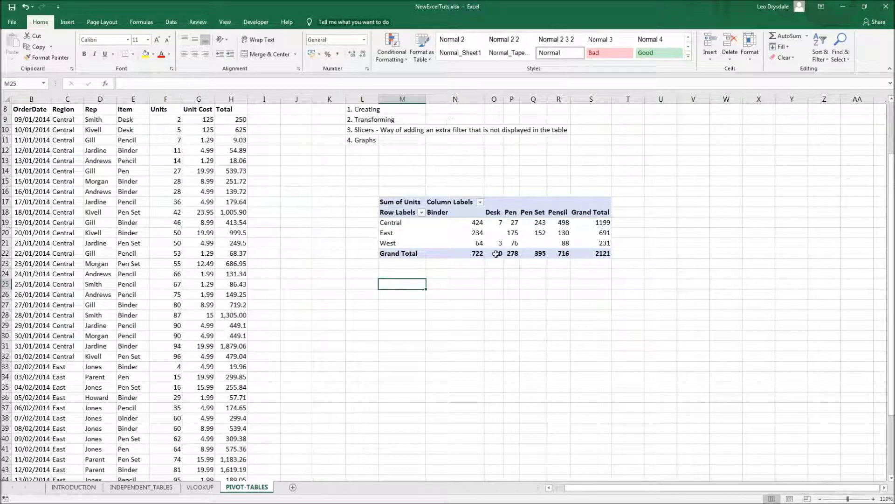
left_click(480, 231)
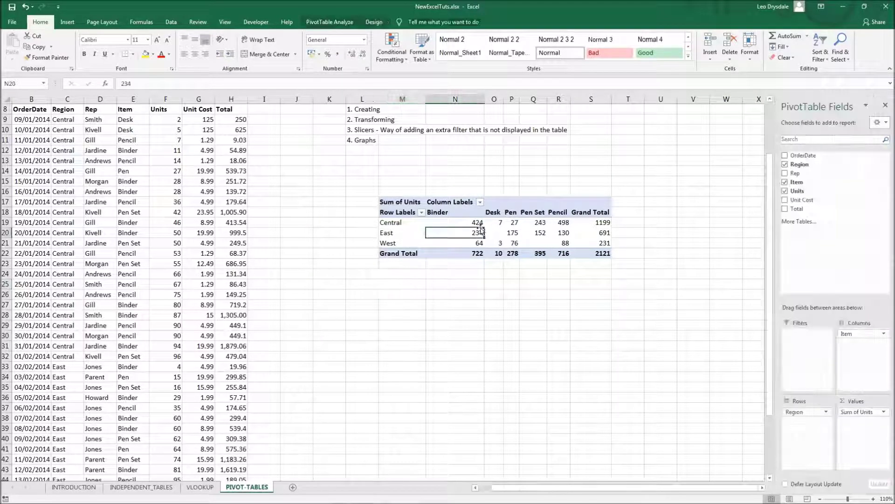
left_click(321, 23)
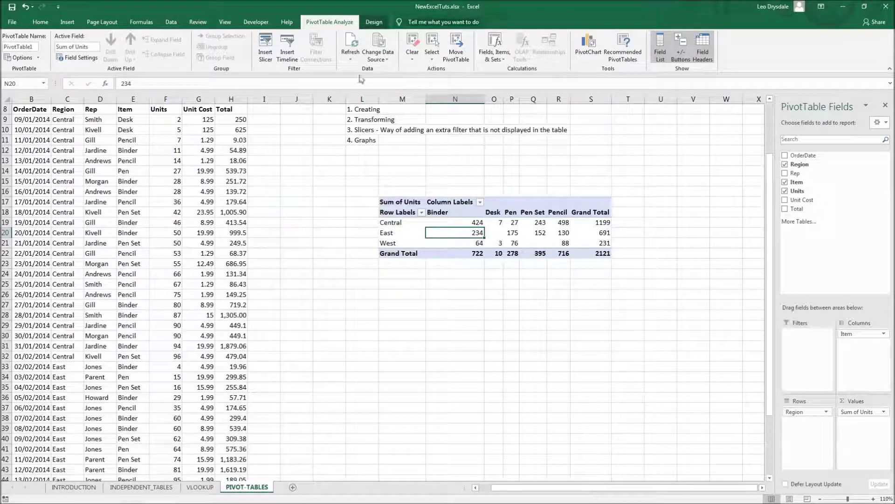
left_click(366, 24)
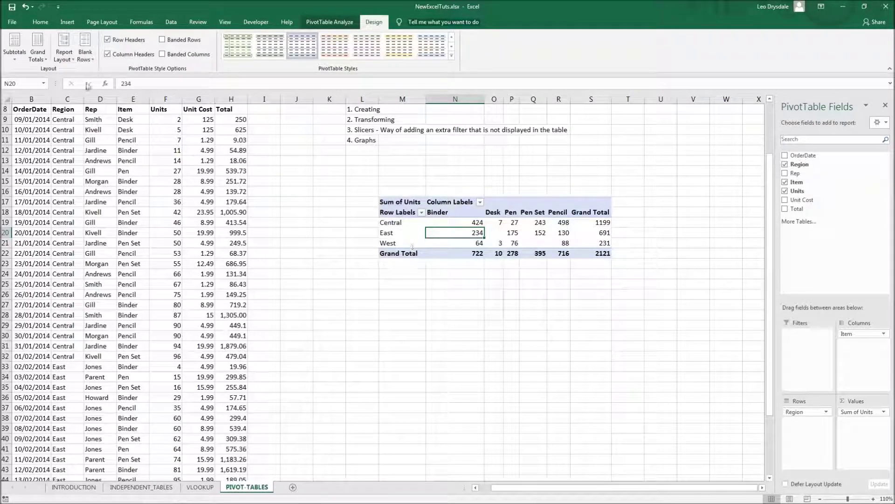
left_click(40, 56)
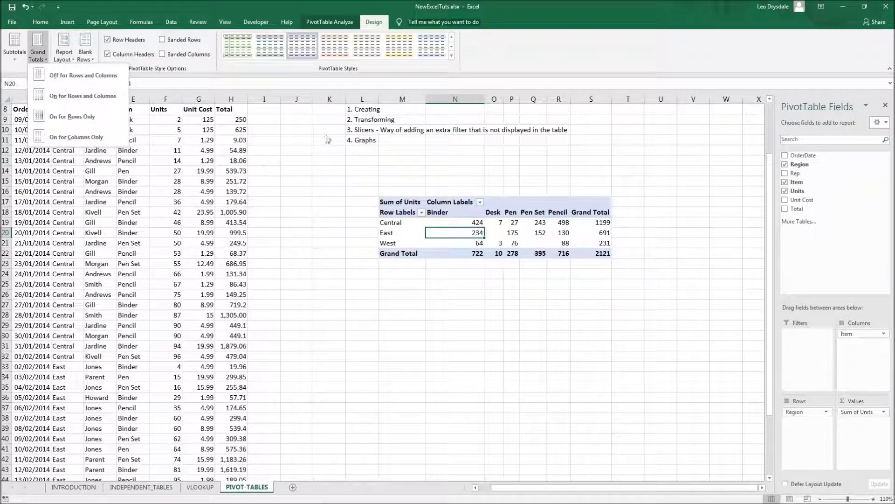
left_click(376, 24)
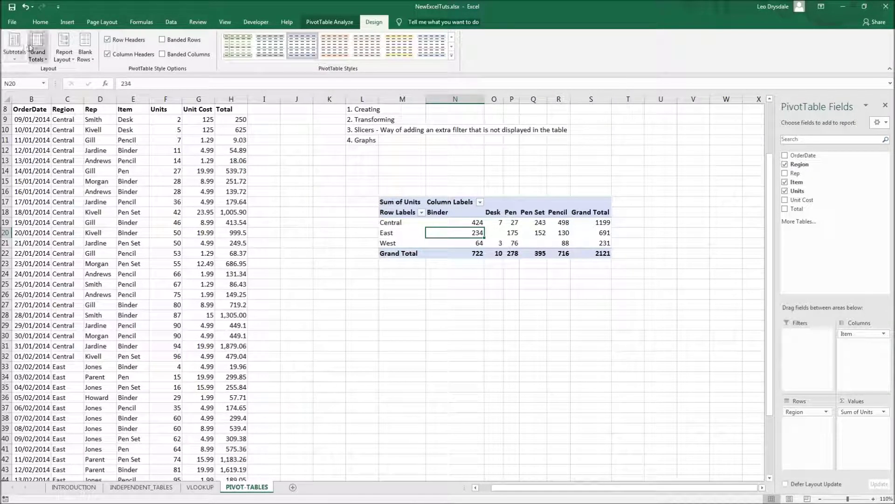
Set the PivotTable not to show subtotals and turn its grand totals off for rows and columns.
left_click(14, 53)
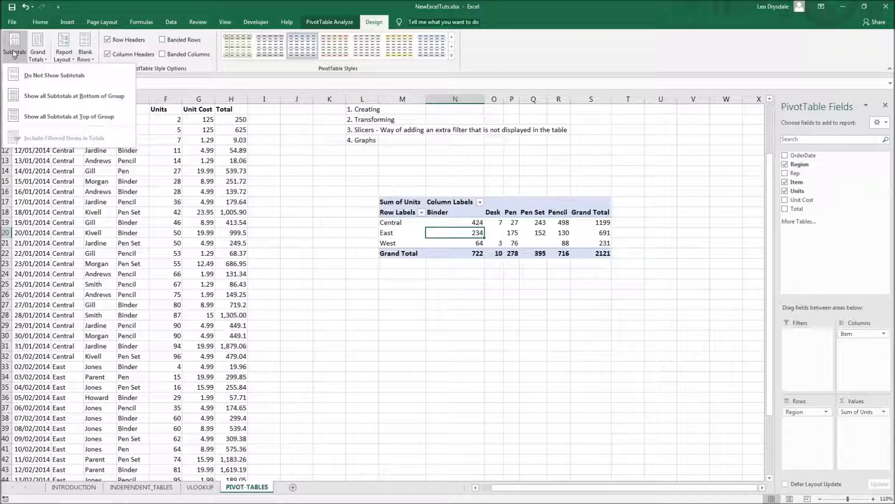
left_click(51, 75)
left_click(38, 55)
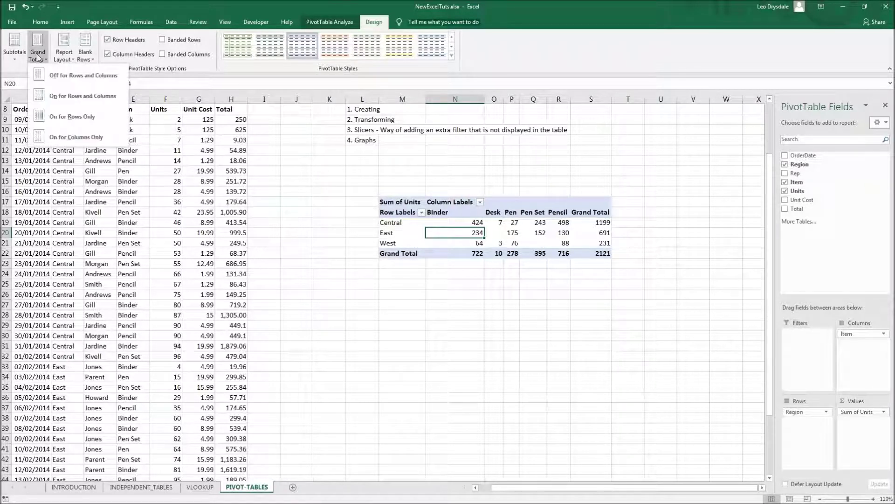
left_click(79, 75)
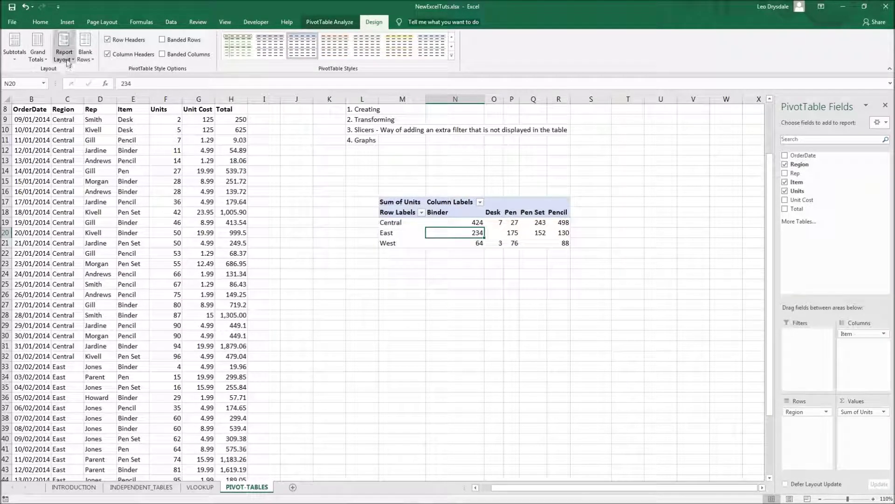
left_click(63, 56)
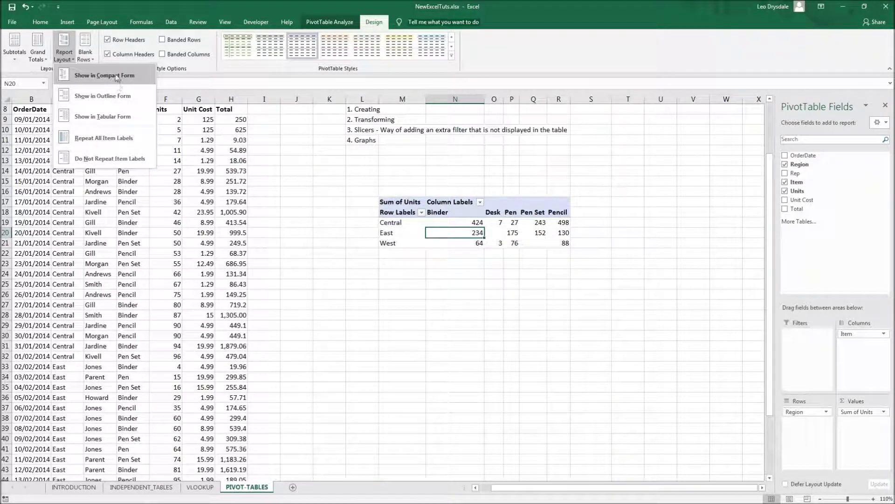
left_click(85, 53)
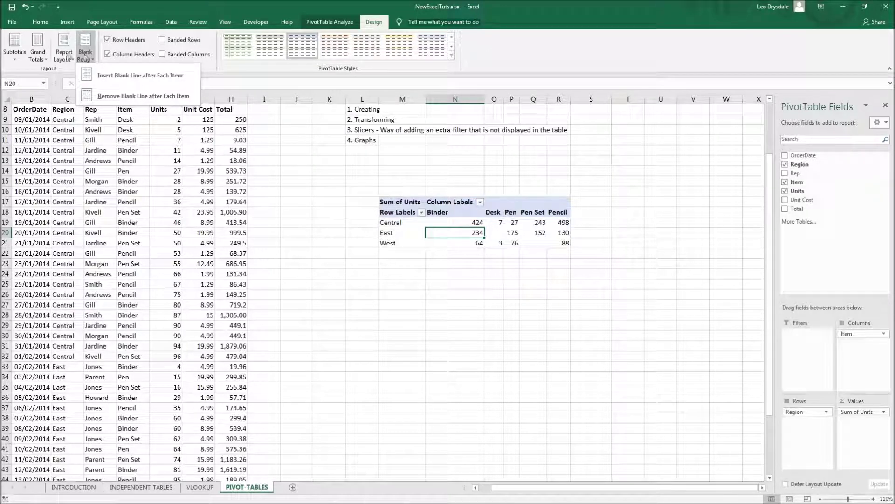
left_click(66, 55)
Turn the PivotTable's grand totals on for rows and columns.
left_click(38, 52)
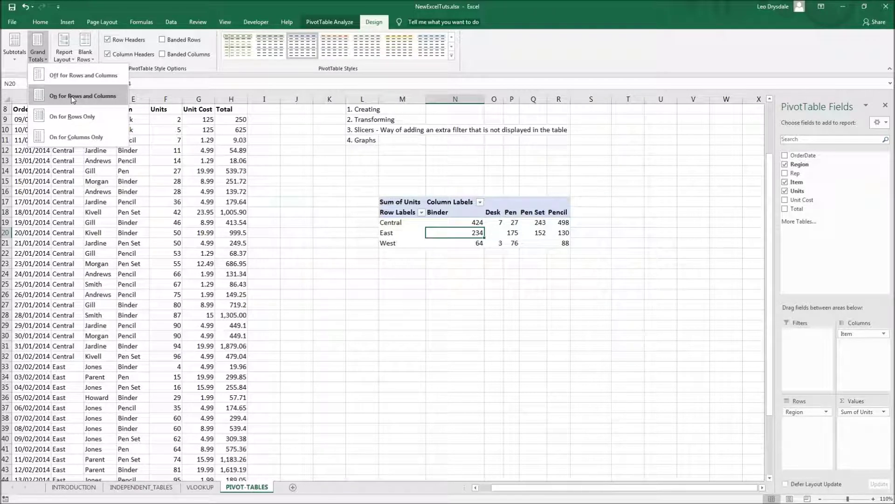
left_click(73, 98)
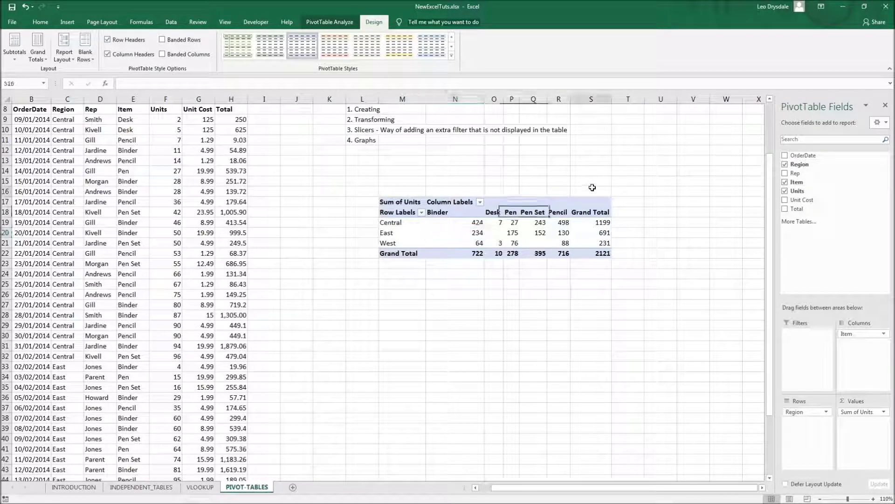
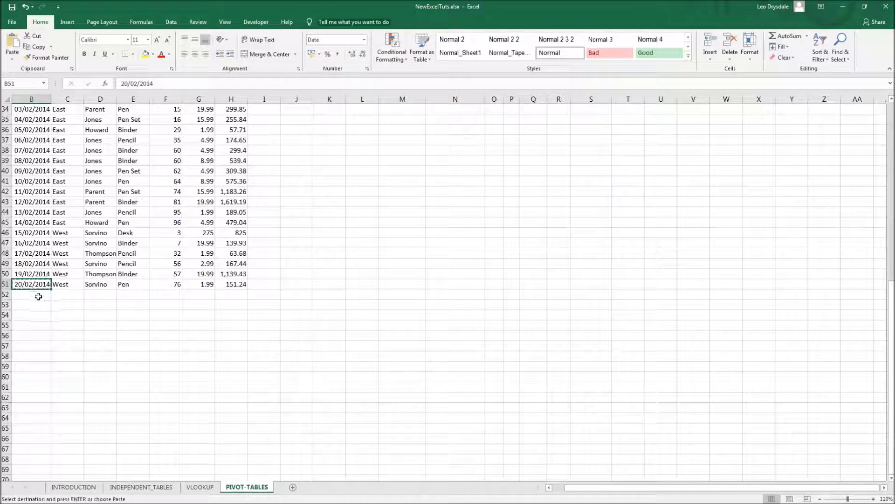
Enter East as the region in row 52 and copy the rep from the order row above.
left_click(62, 295)
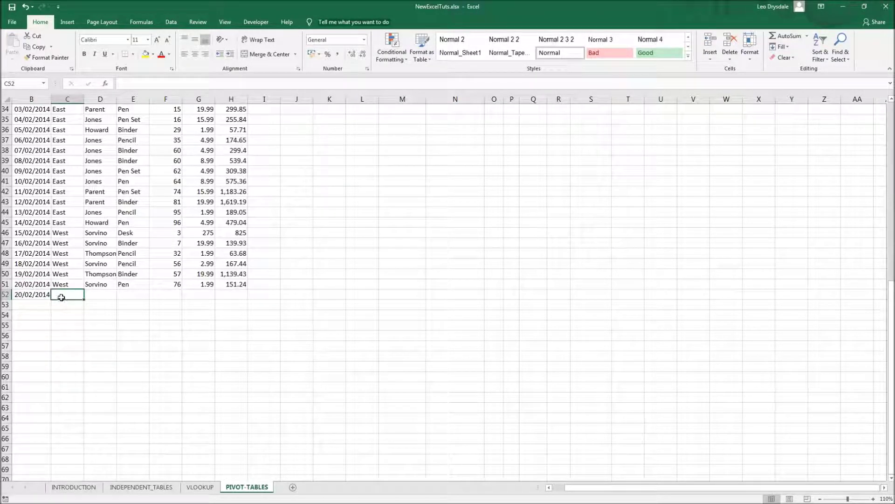
type("East")
key("Tab")
mouse_move(96, 284)
left_mouse_down()
mouse_move(121, 285)
mouse_move(109, 284)
left_mouse_up()
key("ctrl+c")
left_click(104, 293)
key("ctrl+v")
key("Escape")
scroll(120, 290, "up", 11)
scroll(122, 284, "down", 12)
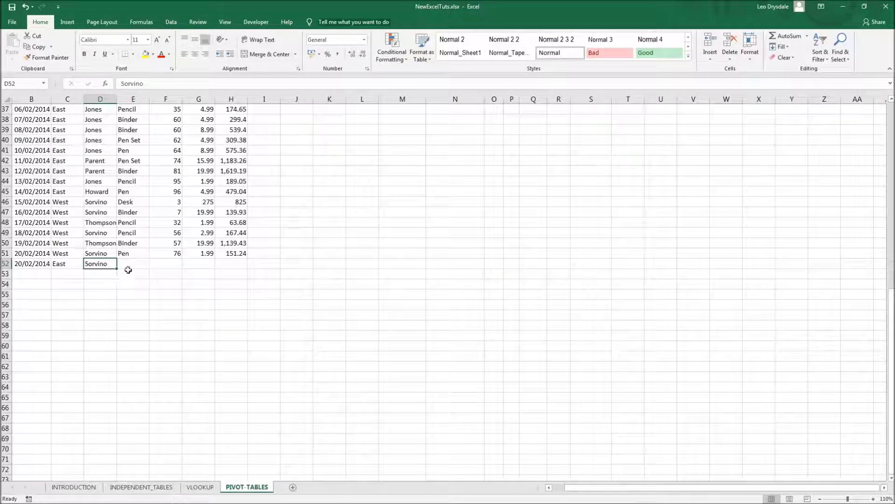
Enter Pen as the item and 50 as the units in row 52.
left_click(127, 263)
type("P")
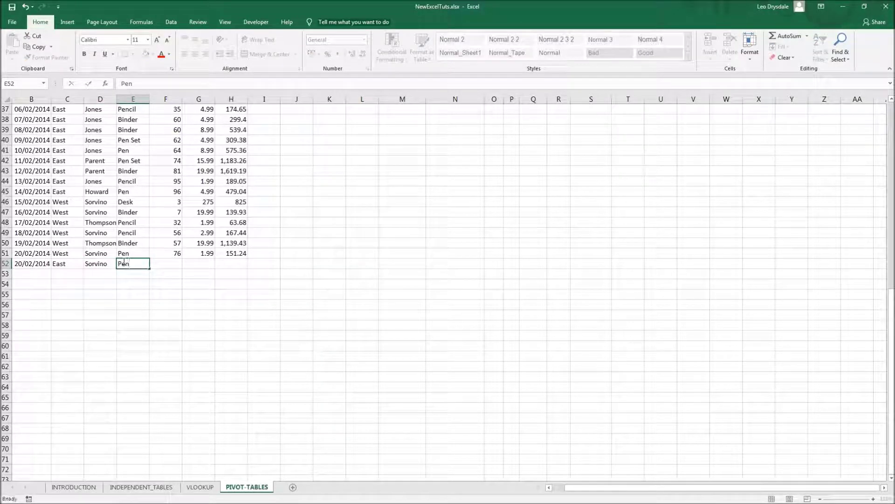
type("en")
key("Tab")
type("6")
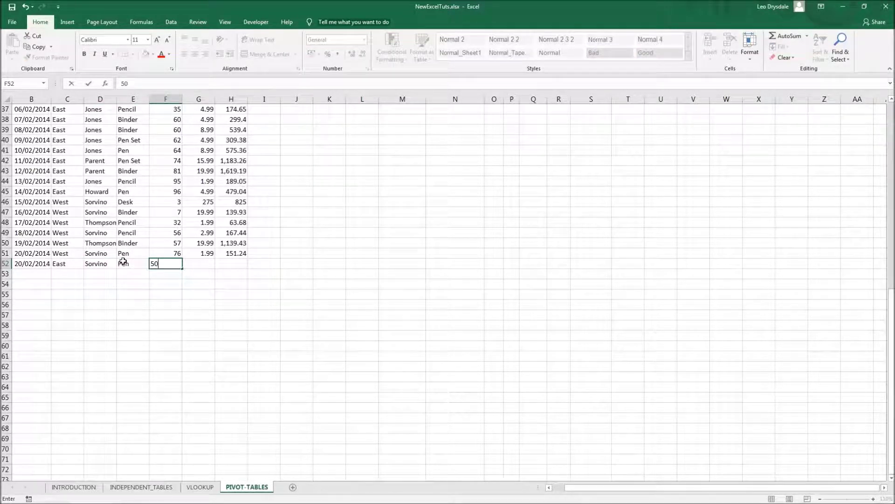
key("Tab")
Copy the unit cost from row 51 into the new order row.
key("Up")
key("ctrl+c")
key("Down")
key("ctrl+v")
key("Up")
key("Right")
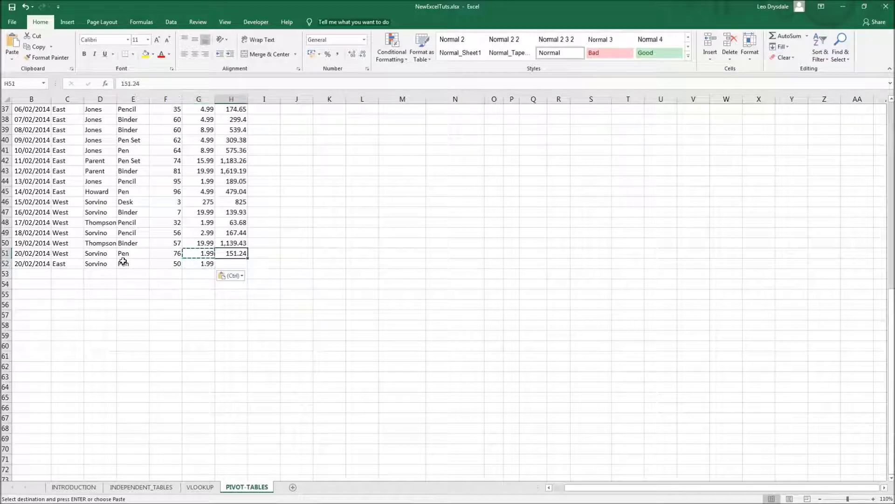
key("Escape")
scroll(124, 260, "up", 12)
scroll(174, 261, "down", 11)
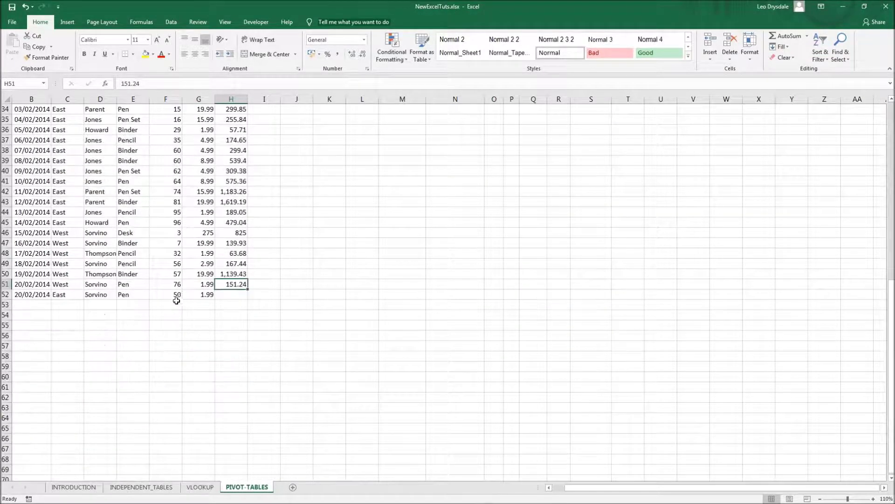
Calculate the new order's total in H52 by multiplying its units by its unit cost, =F52*G52.
left_click(224, 293)
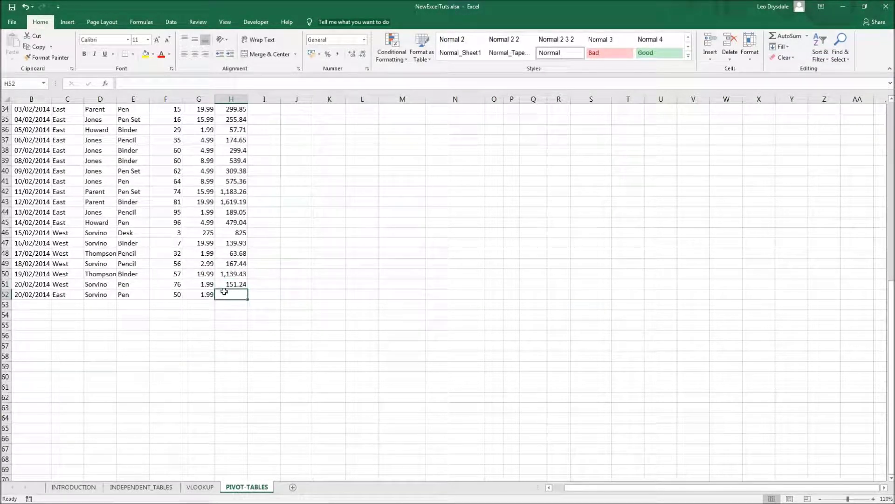
type("=")
key("Left")
key("Left")
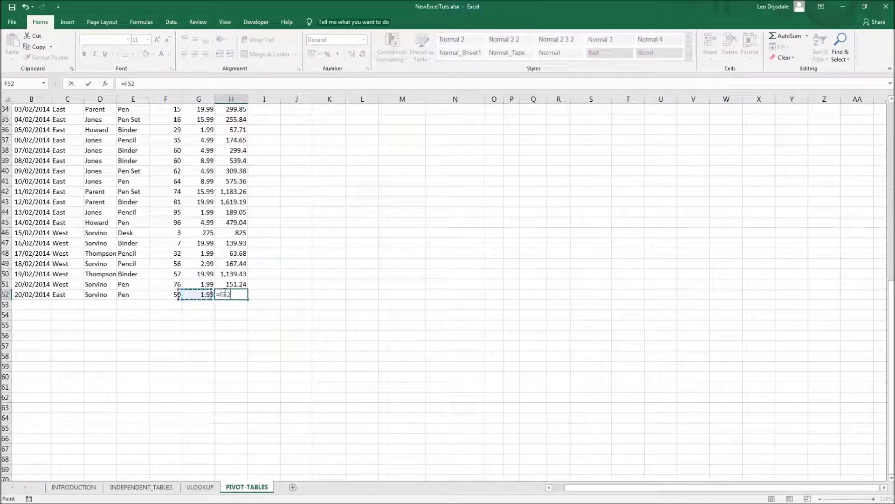
type("*")
key("Left")
key("Return")
left_click(235, 294)
Highlight the new order row, B52:H52, with a yellow fill.
scroll(294, 295, "up", 8)
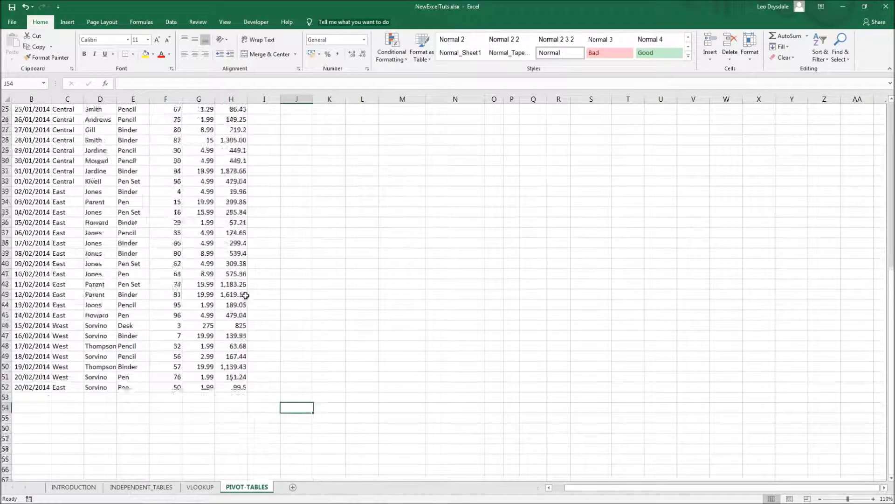
left_click(451, 213)
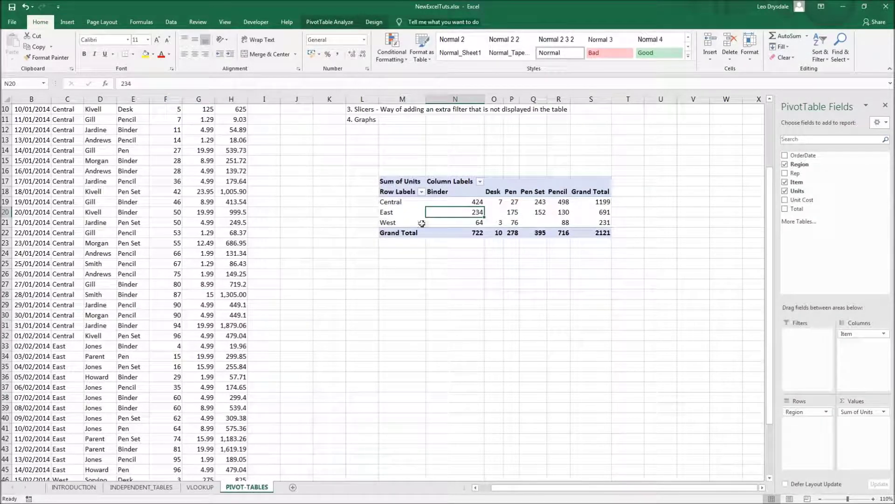
scroll(359, 262, "down", 7)
left_click_drag(40, 325, 237, 326)
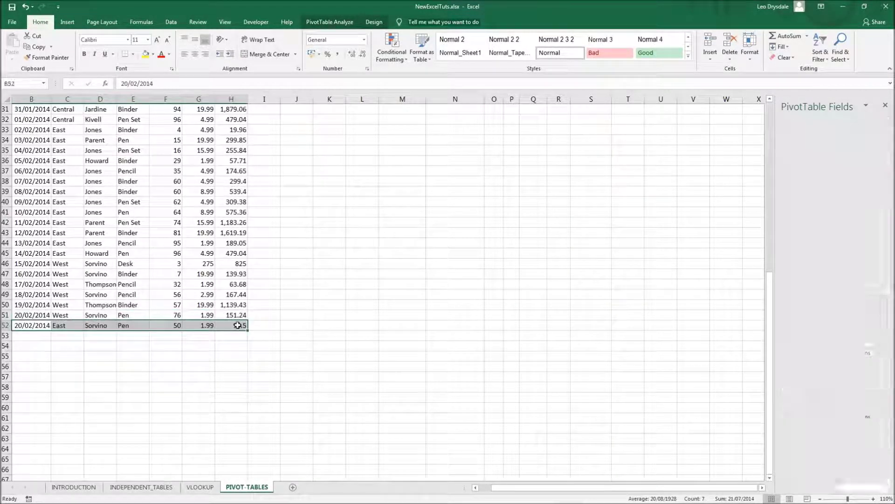
left_click(145, 54)
left_click(360, 324)
Extend the PivotTable's data source to 'PIVOT-TABLES'!$B$8:$H$52 so that it includes the new order row.
scroll(365, 278, "up", 7)
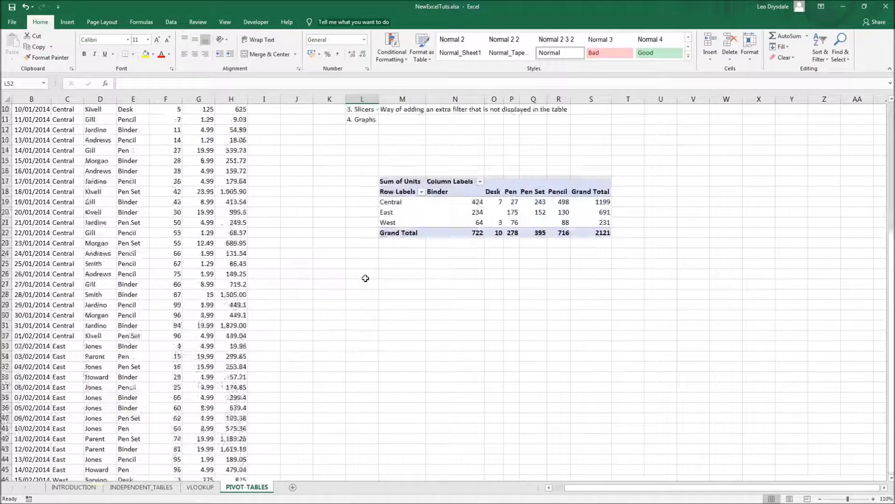
scroll(365, 278, "up", 3)
left_click(464, 318)
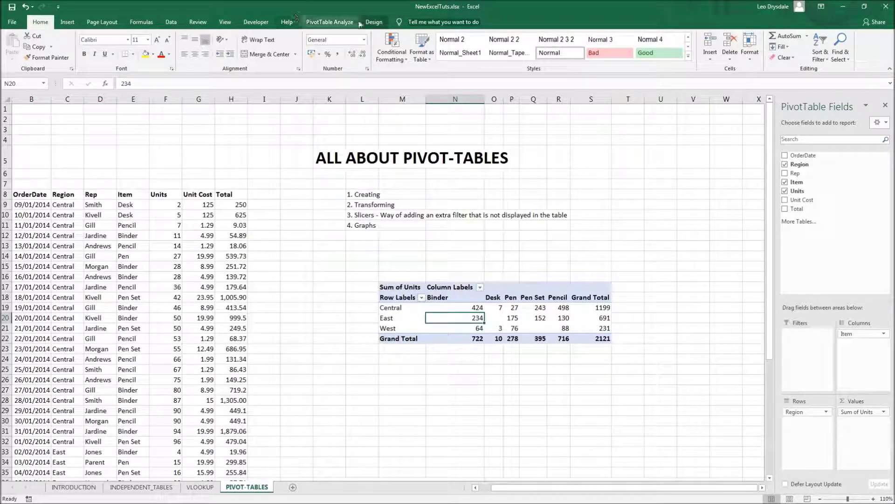
left_click(335, 22)
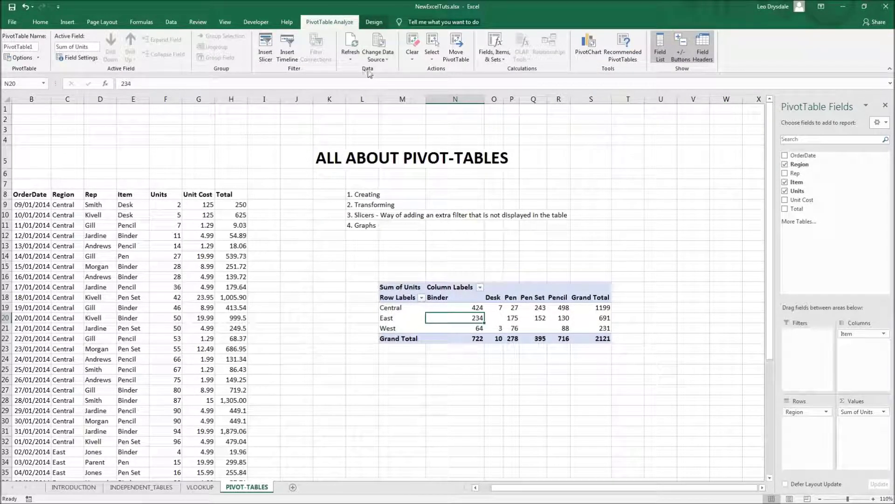
left_click(377, 41)
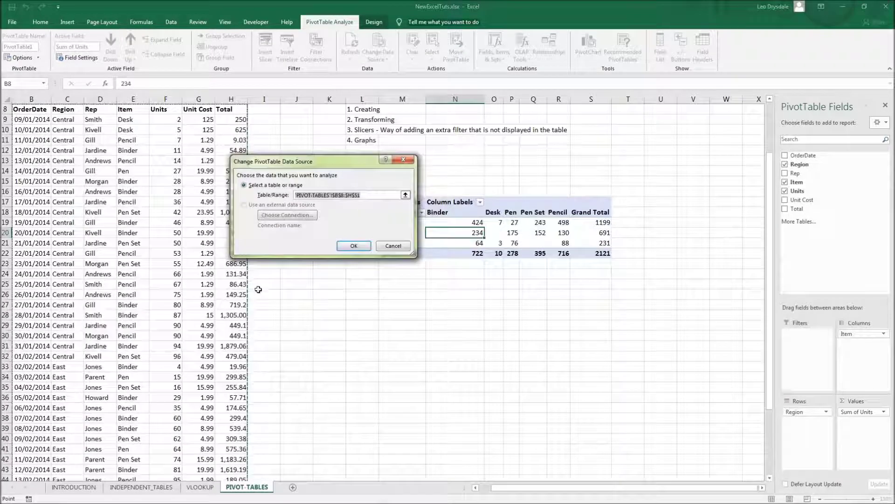
scroll(259, 287, "down", 7)
scroll(258, 289, "down", 2)
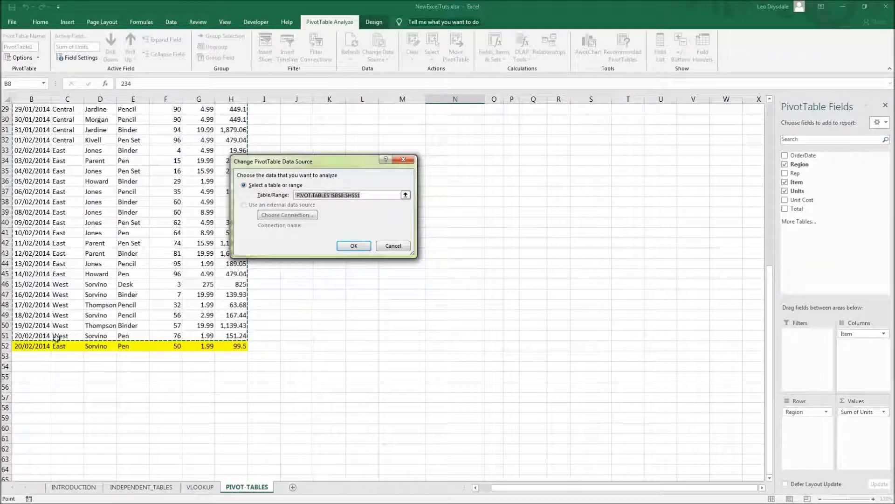
scroll(232, 313, "up", 9)
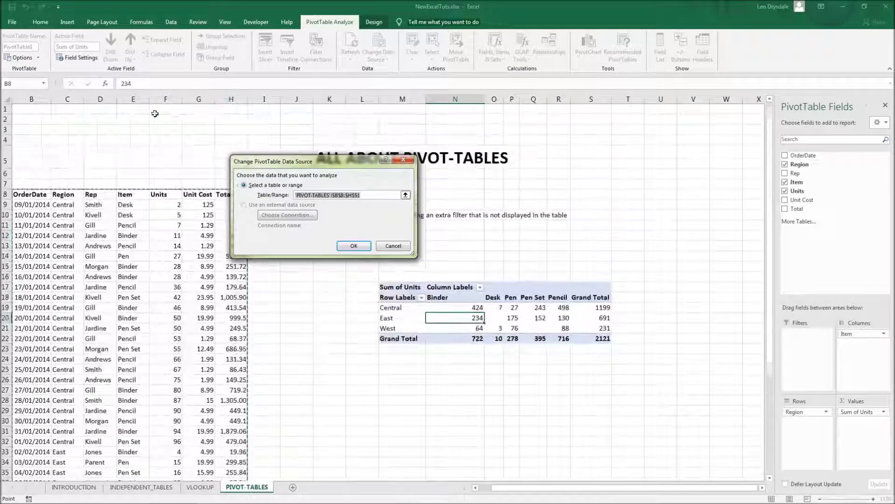
scroll(29, 278, "down", 12)
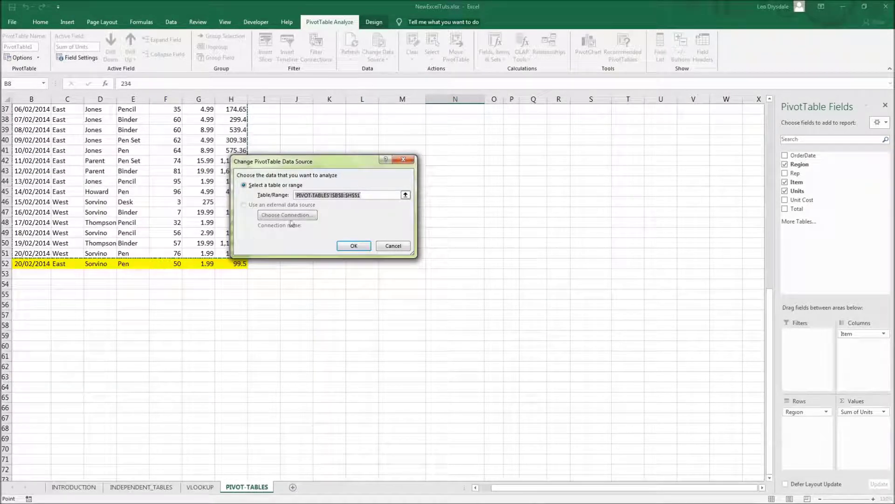
left_click(367, 195)
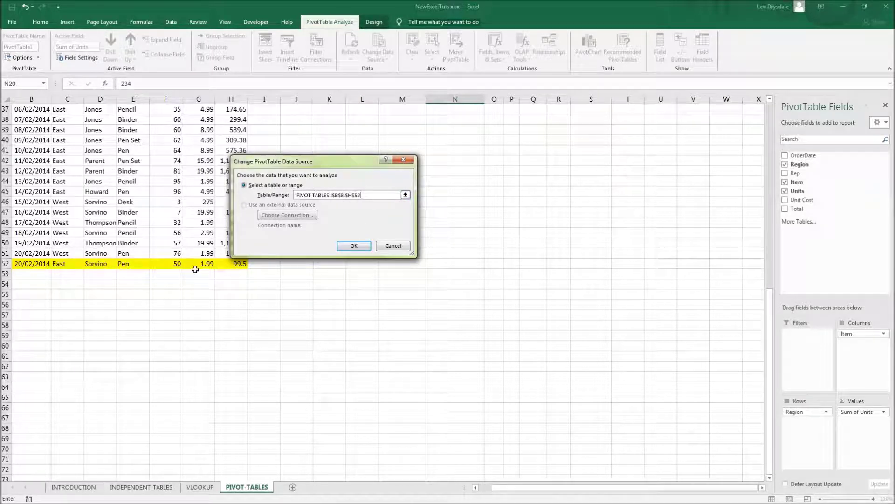
left_click(354, 246)
scroll(362, 248, "up", 12)
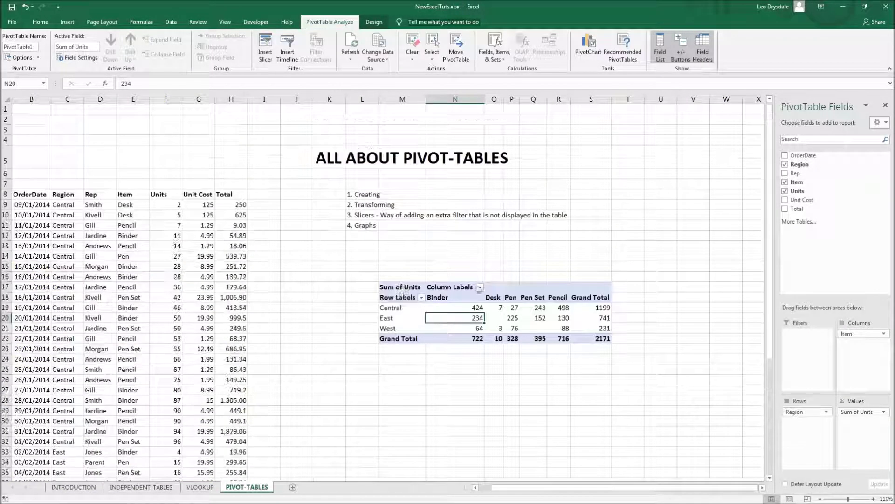
Refresh the PivotTable from its source data.
right_click(464, 320)
left_click(482, 360)
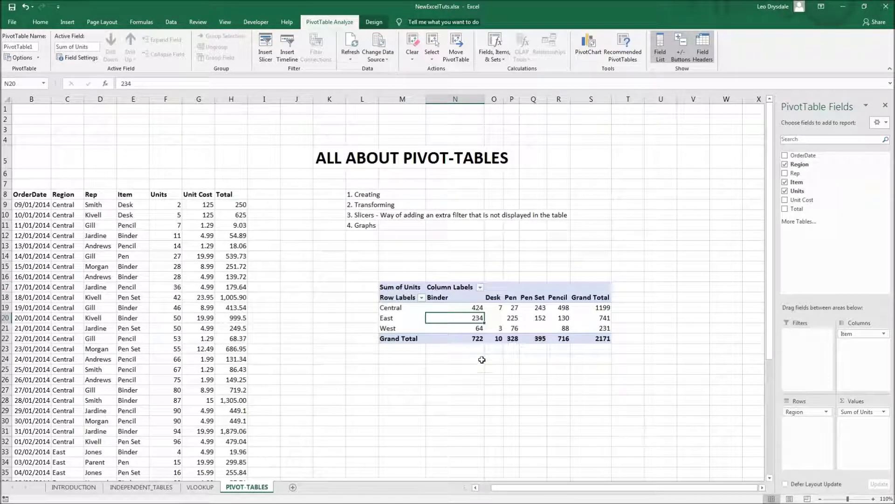
right_click(472, 319)
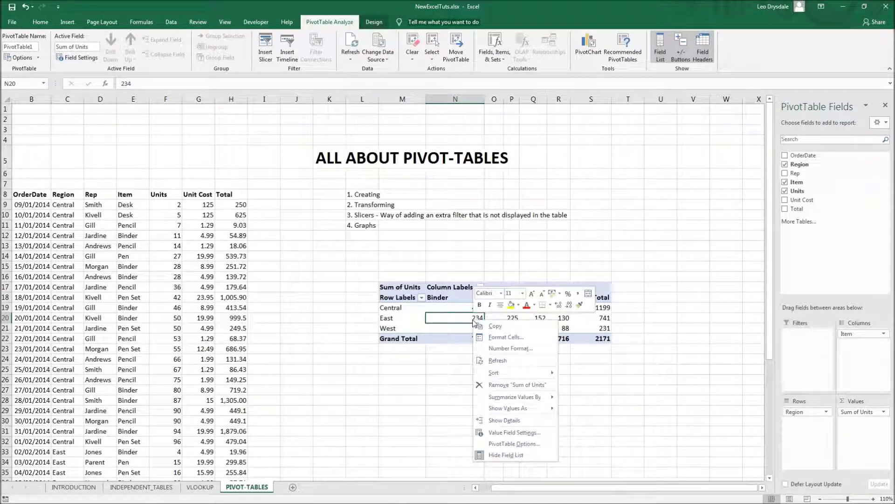
left_click(511, 362)
left_click(588, 267)
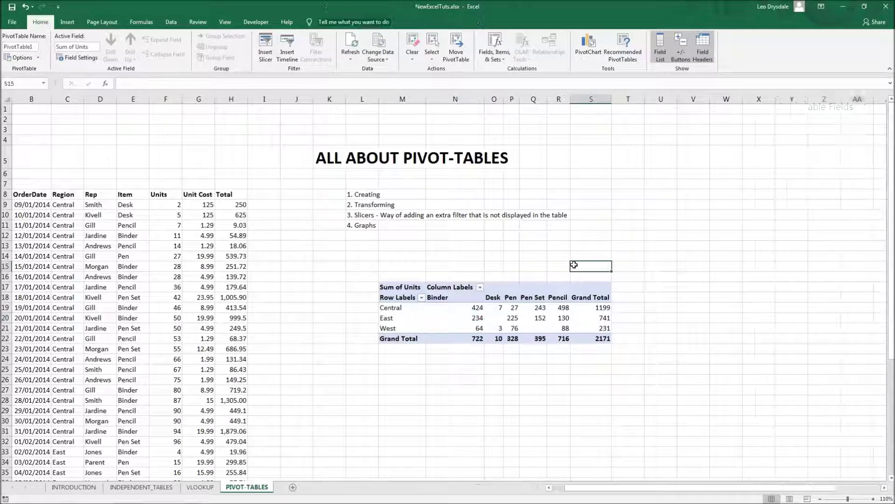
scroll(569, 273, "down", 4)
scroll(463, 273, "down", 6)
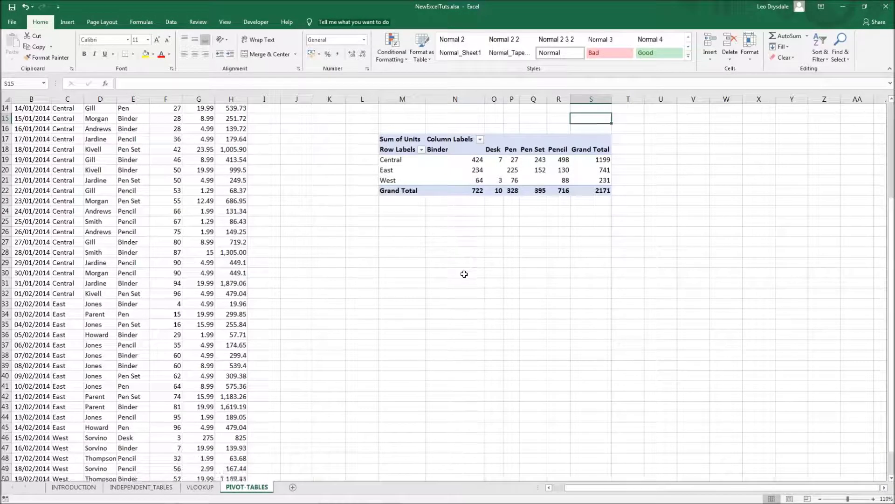
scroll(463, 273, "up", 8)
scroll(463, 274, "up", 3)
Add OrderDate to the PivotTable as a report filter.
left_click(495, 328)
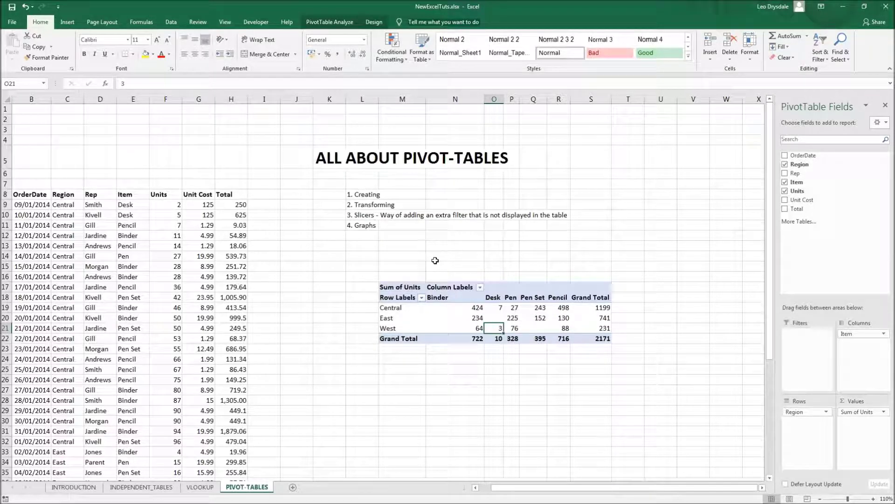
left_click(460, 307)
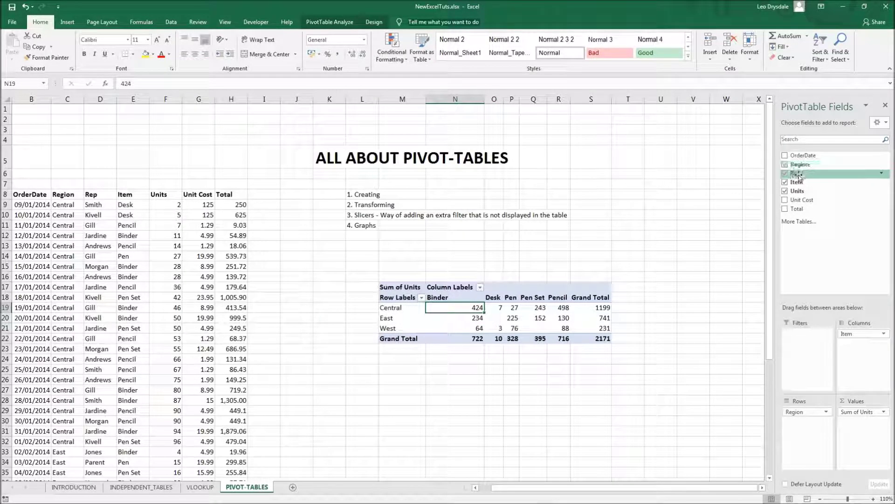
left_click_drag(803, 155, 793, 343)
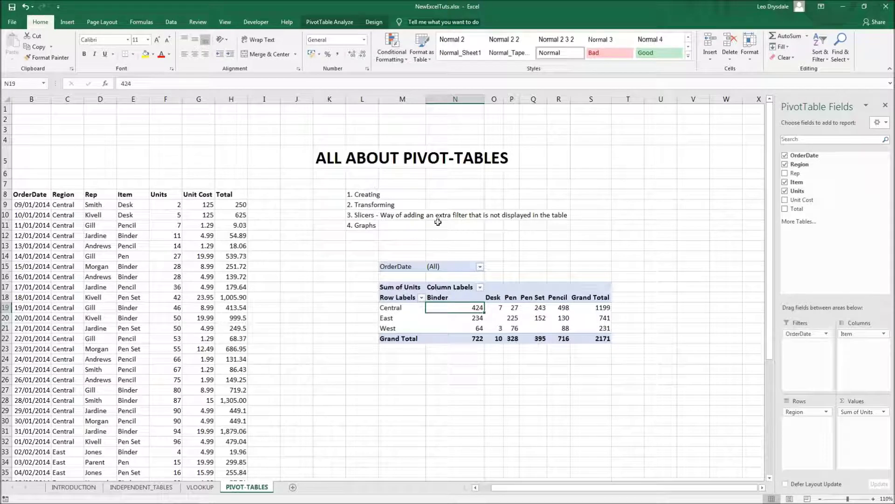
left_click_drag(362, 277, 467, 256)
left_click_drag(350, 245, 523, 236)
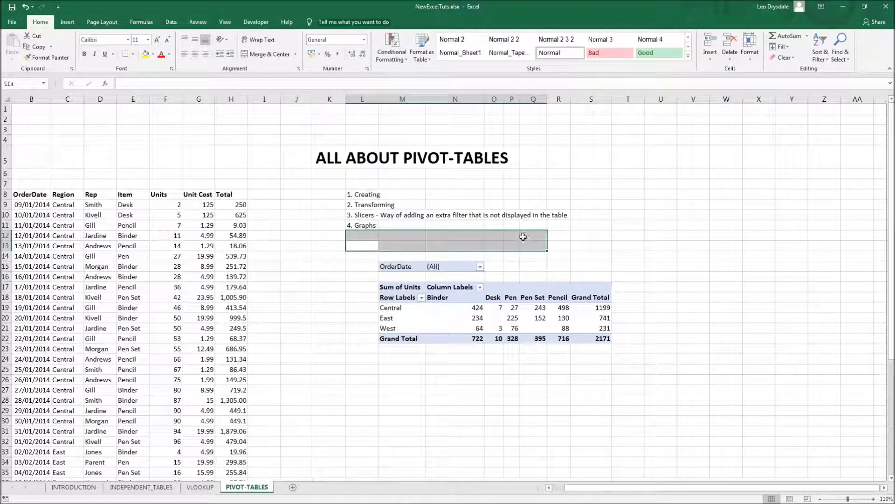
left_click(350, 263)
Try Unit Cost and Rep as additional report filters and take both out of the PivotTable again.
left_click(397, 264)
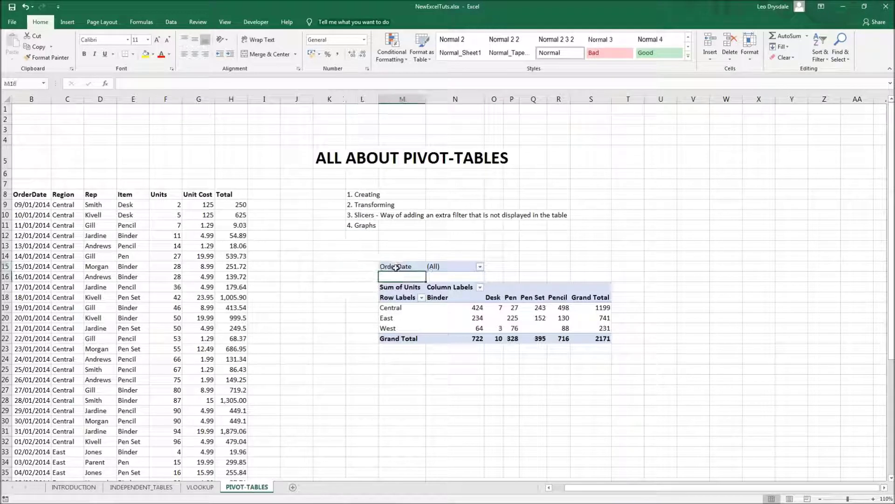
left_click_drag(802, 201, 805, 344)
left_click_drag(795, 173, 805, 353)
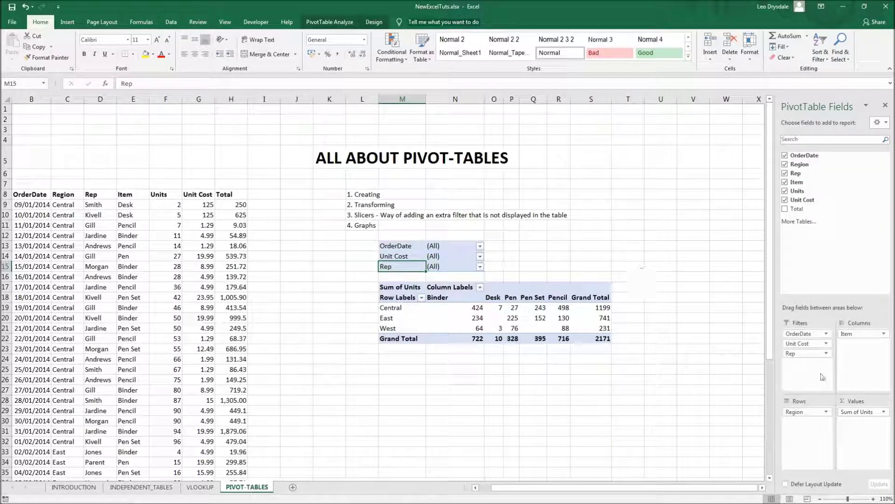
left_click_drag(803, 353, 813, 248)
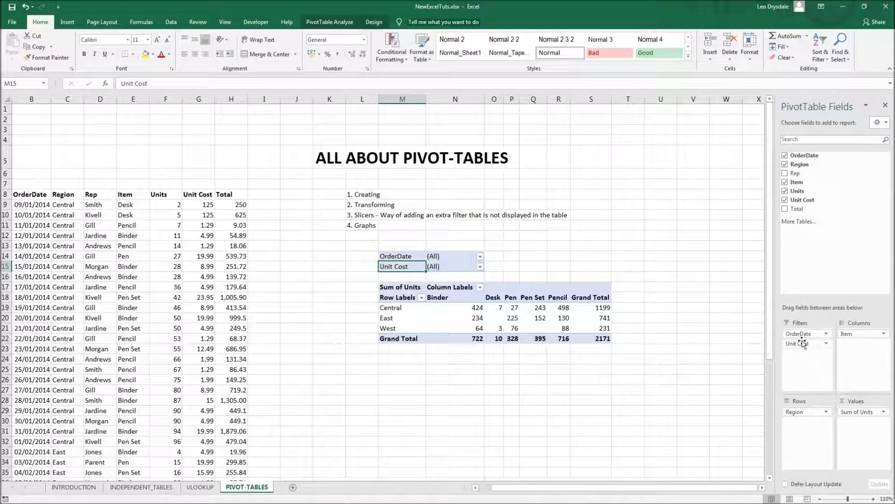
left_click_drag(801, 348, 816, 252)
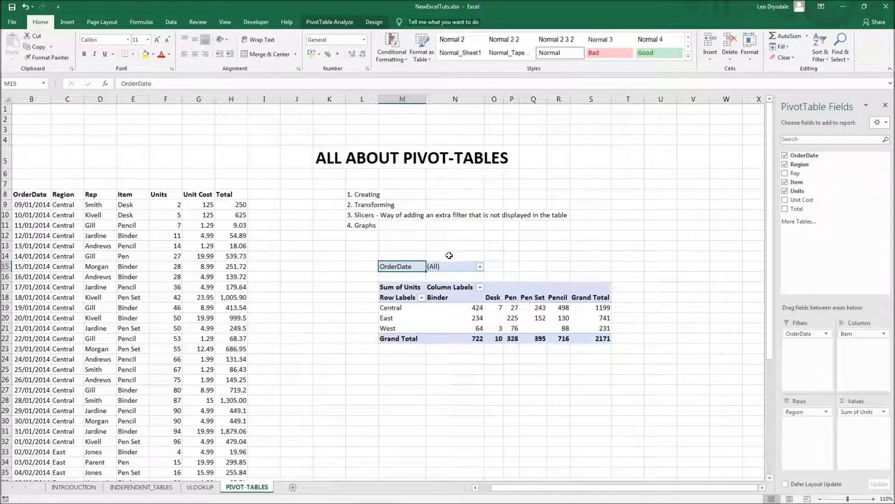
Filter the PivotTable to the order date 14/01/2014.
left_click(480, 267)
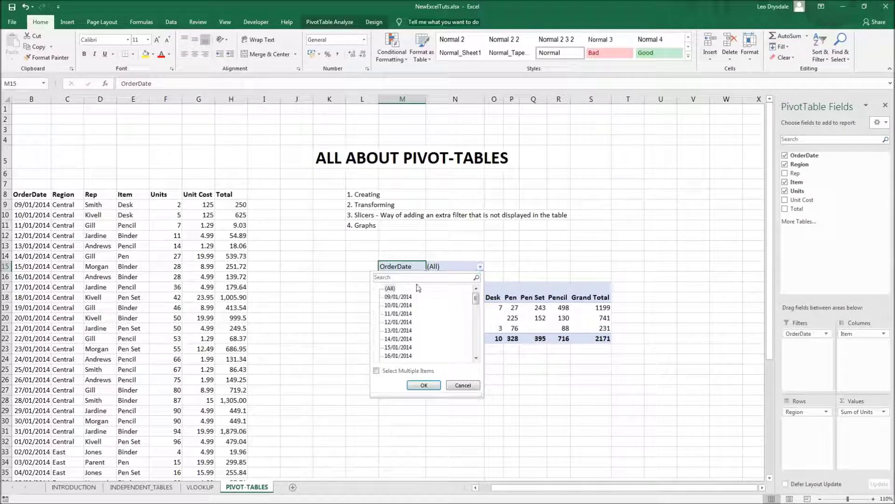
left_click(400, 339)
left_click(424, 385)
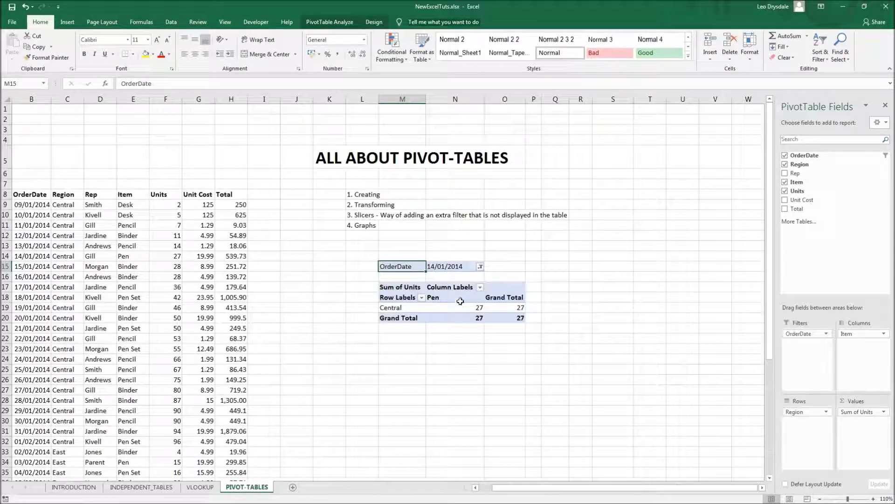
Allow multiple selections in the OrderDate filter and include the dates from 09/01/2014 through 14/01/2014.
left_click(480, 267)
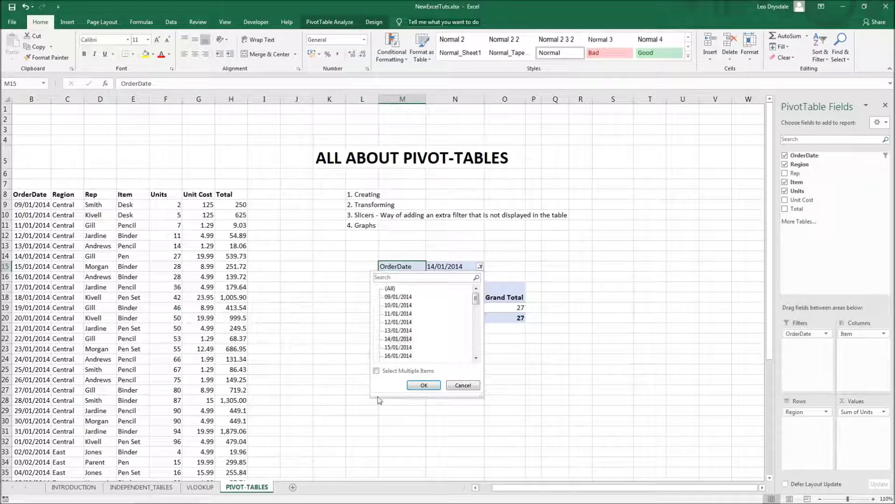
left_click(377, 371)
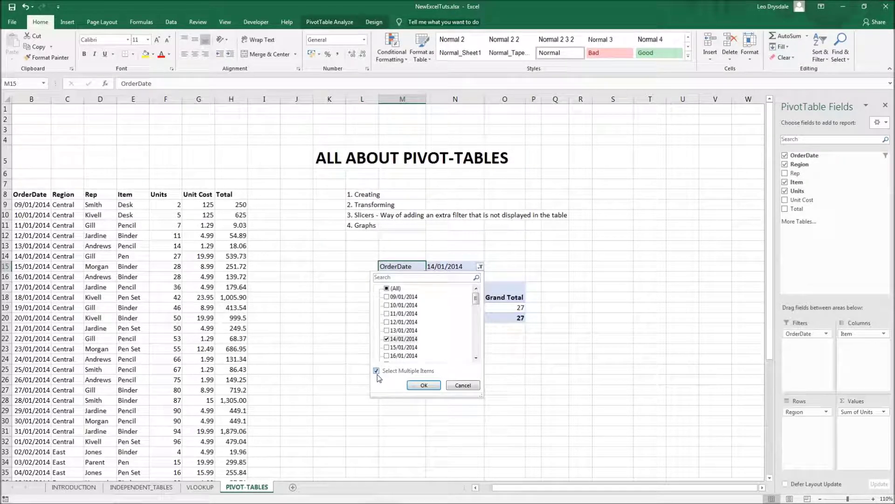
left_click(387, 330)
left_click(387, 321)
left_click(387, 313)
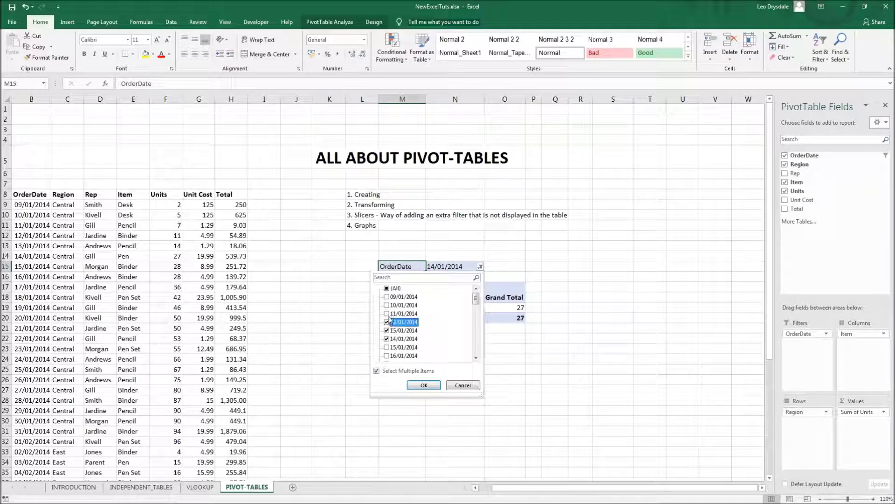
left_click(387, 297)
left_click(387, 305)
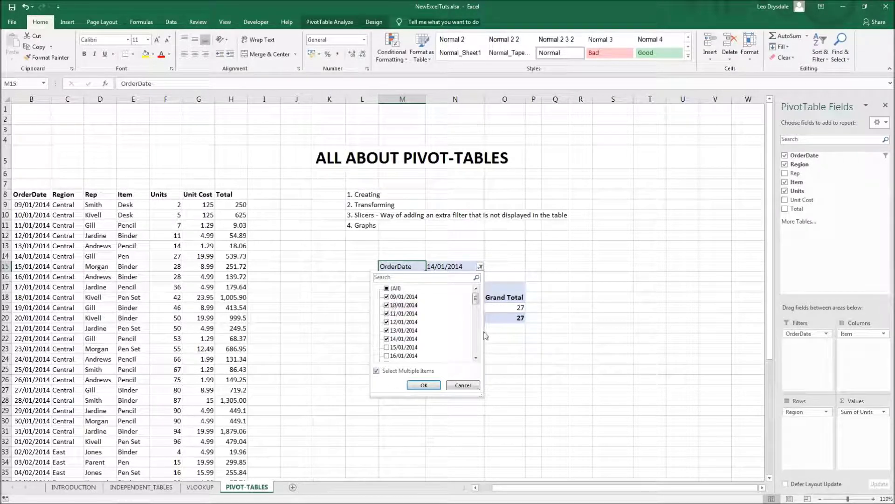
left_click(424, 385)
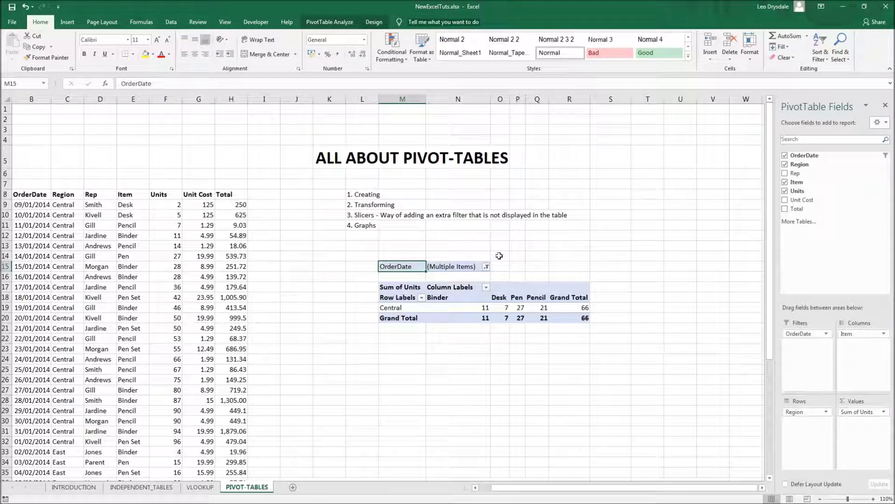
Turn off multiple selection in the OrderDate report filter and reset the PivotTable to show all dates.
left_click(487, 266)
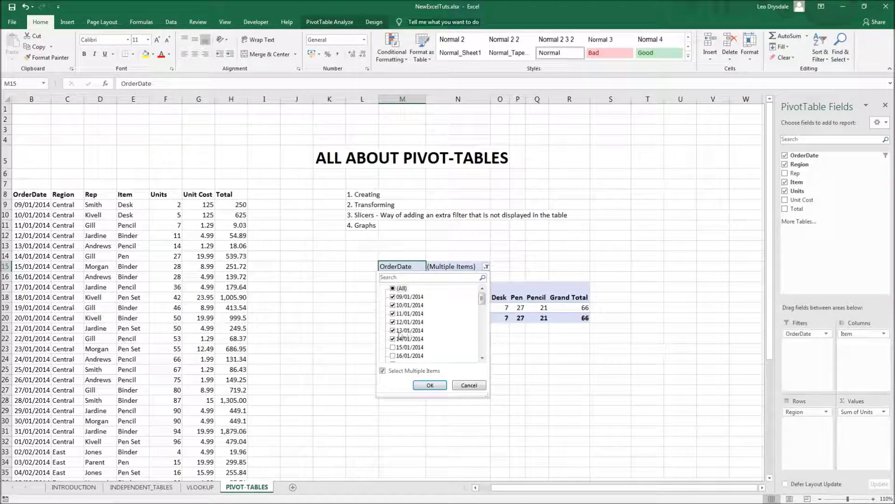
left_click(383, 371)
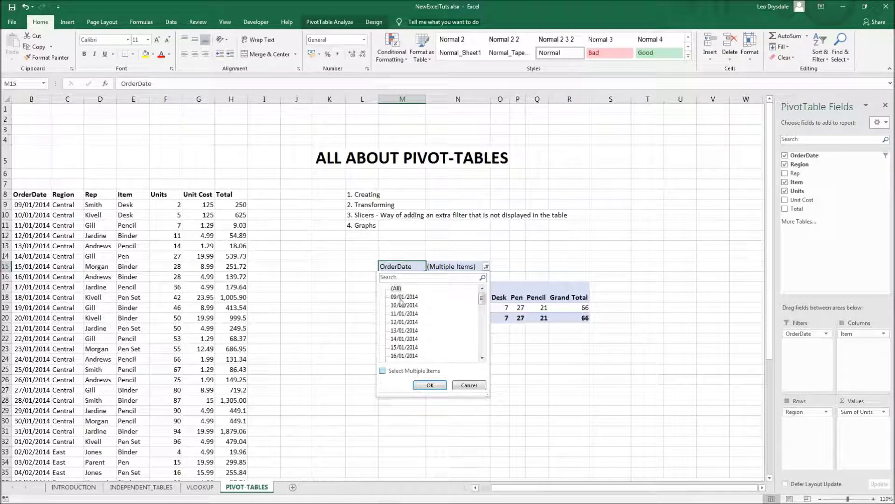
left_click(430, 384)
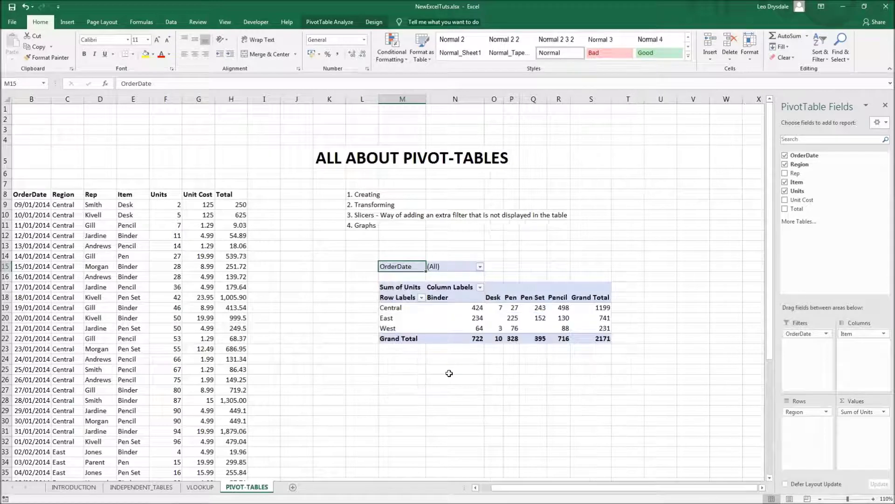
left_click(493, 314)
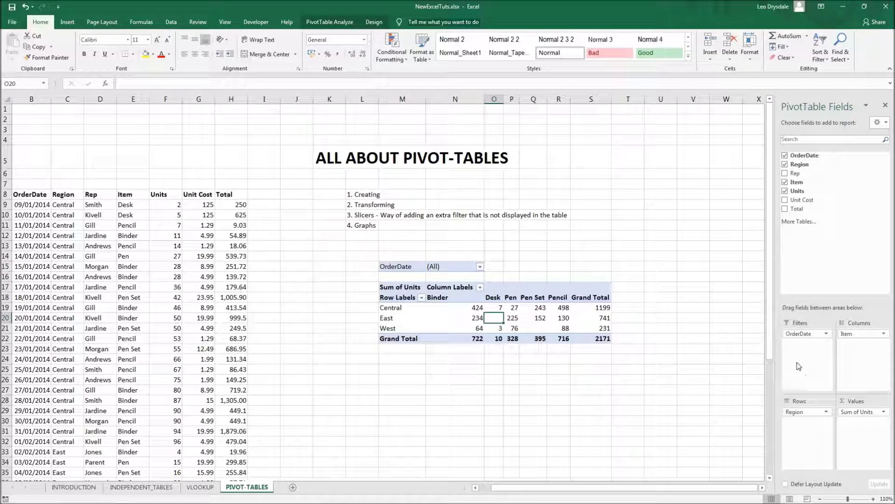
Remove the OrderDate field from the PivotTable's report filters.
left_click(801, 336)
left_click(730, 300)
left_click(512, 318)
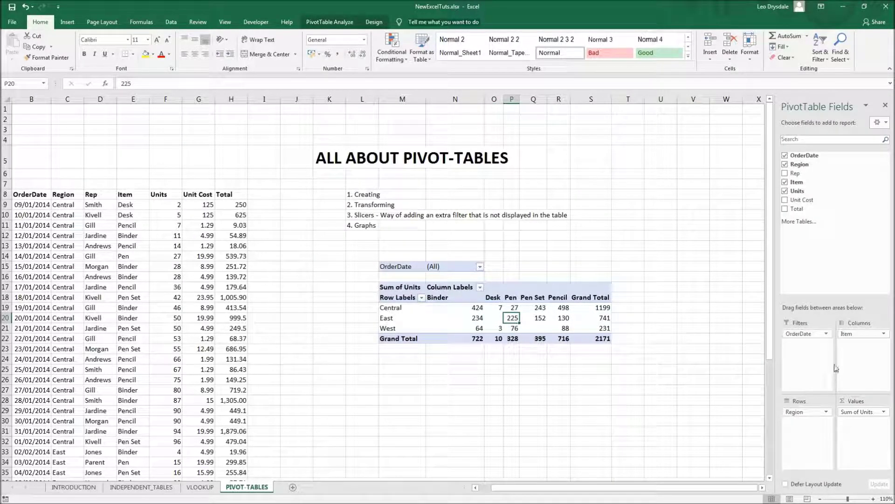
left_click_drag(798, 334, 798, 335)
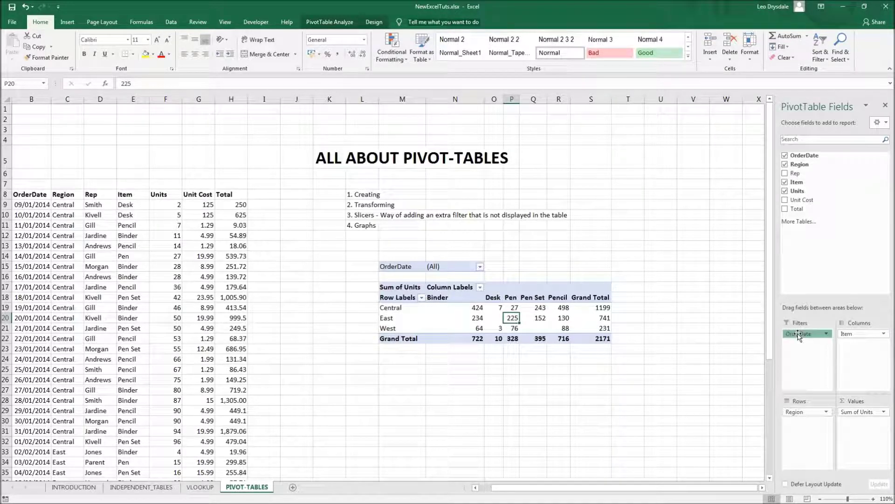
left_click_drag(798, 334, 830, 215)
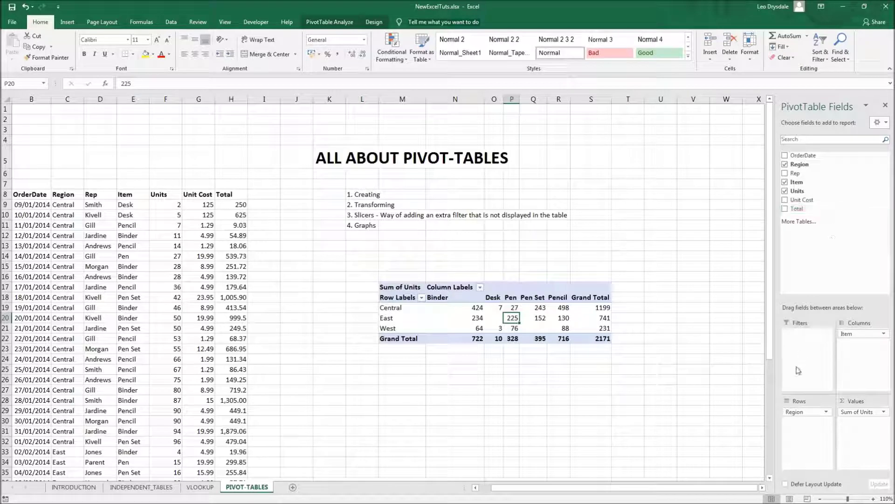
left_click_drag(801, 155, 502, 248)
left_click(502, 328)
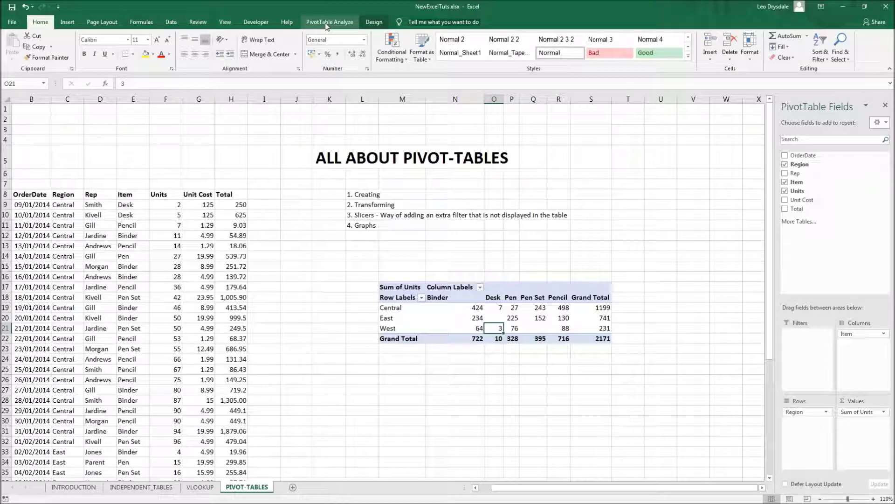
left_click_drag(388, 264, 632, 370)
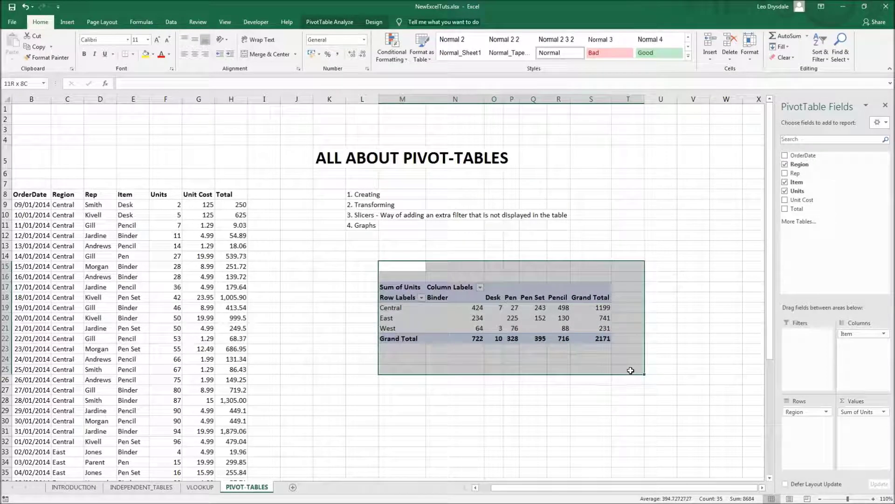
left_click(520, 394)
Insert a slicer for the Rep field of the PivotTable.
left_click(455, 299)
scroll(466, 317, "down", 3)
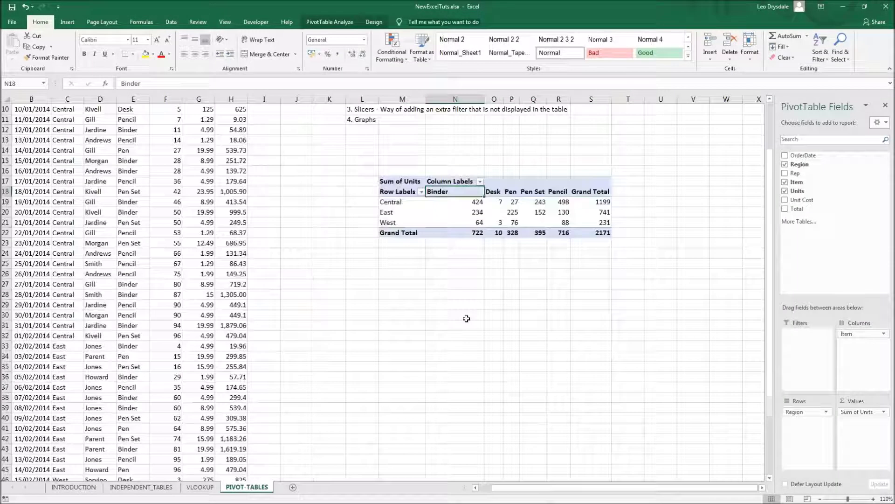
scroll(405, 264, "up", 3)
scroll(401, 233, "down", 2)
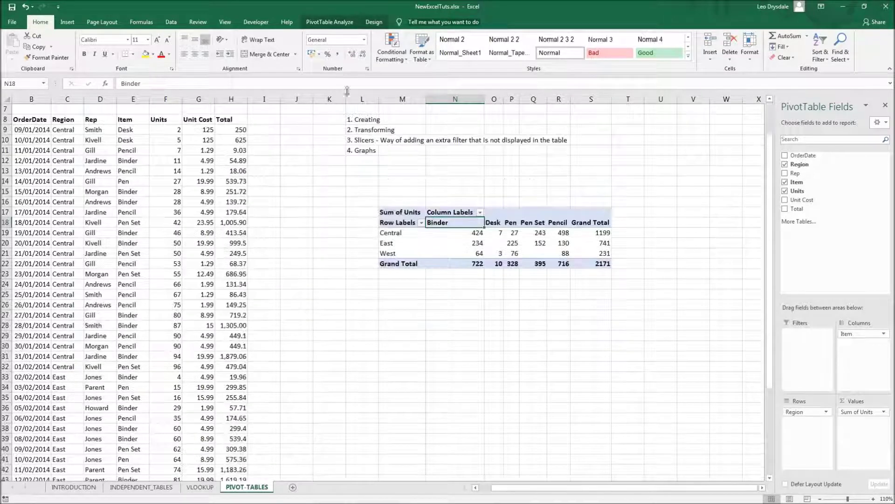
left_click(330, 20)
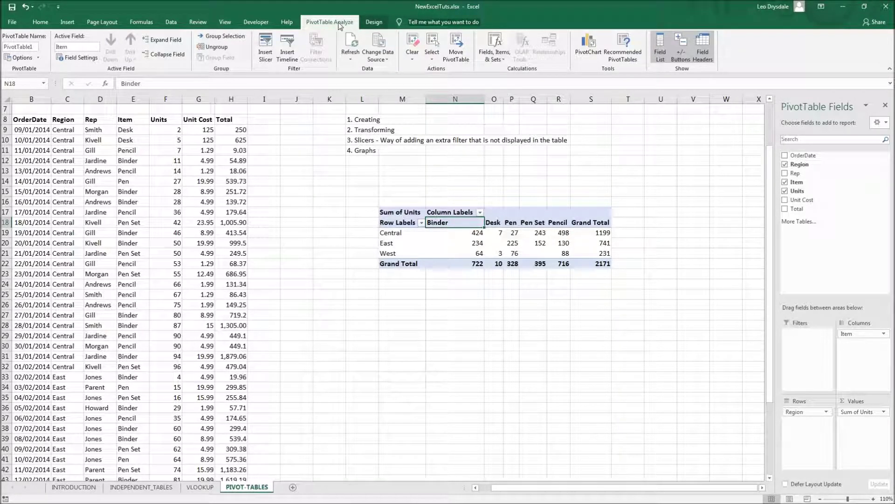
left_click(263, 55)
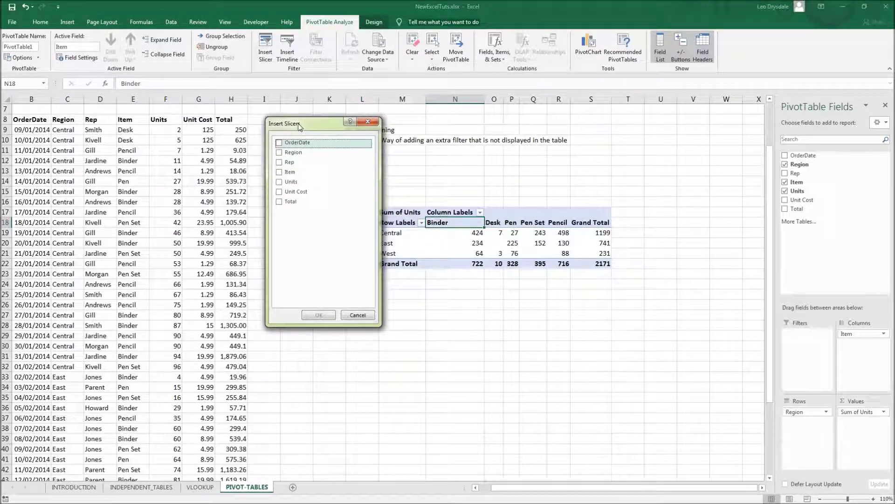
left_click_drag(299, 127, 313, 118)
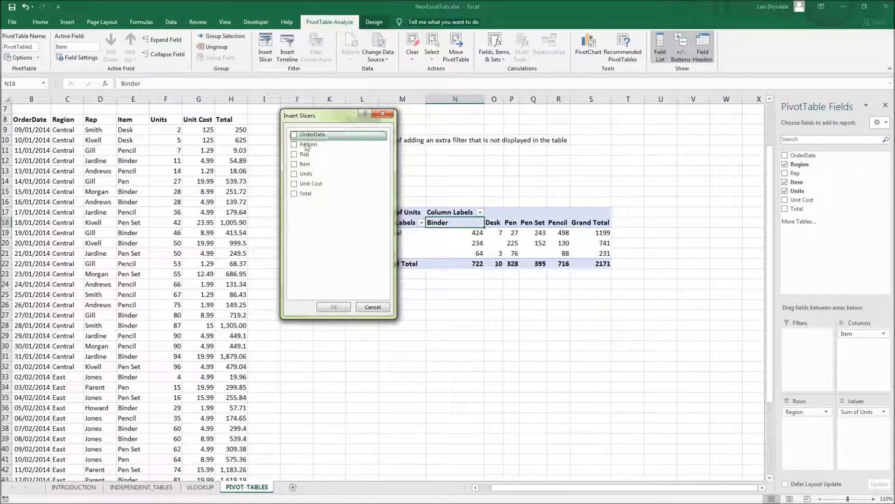
left_click_drag(313, 117, 271, 131)
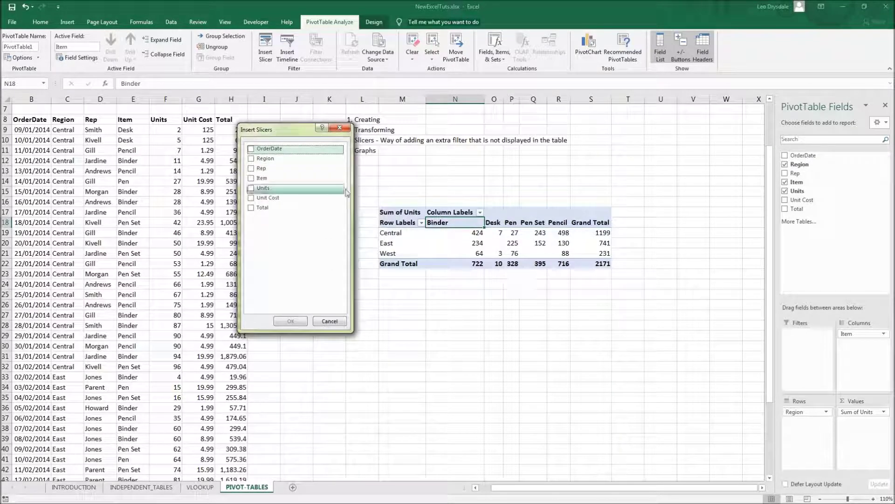
left_click(251, 168)
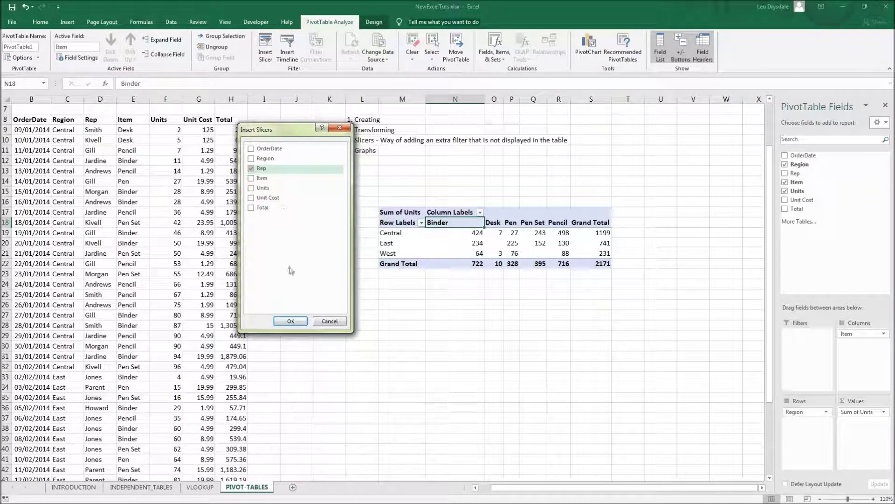
left_click(289, 321)
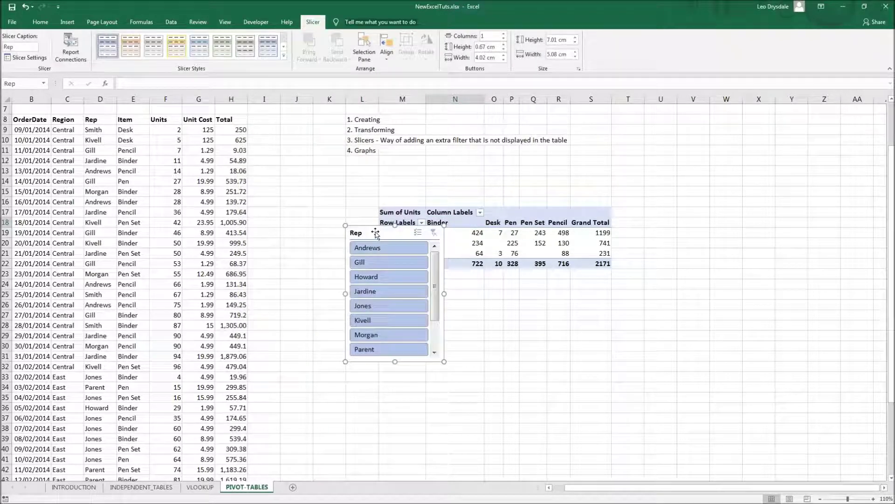
Shift the Rep slicer beside the PivotTable and check which PivotTable reports it is connected to.
left_click_drag(375, 234, 304, 181)
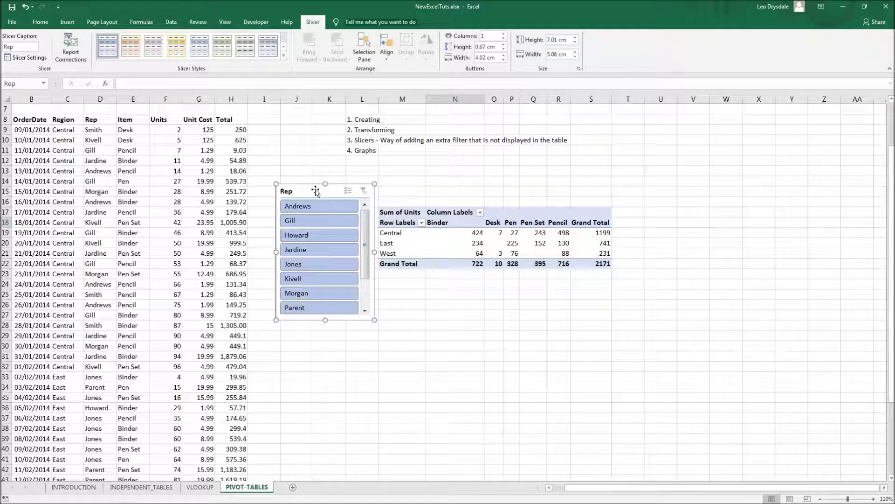
mouse_move(310, 189)
left_mouse_down()
mouse_move(633, 211)
mouse_move(423, 198)
mouse_move(313, 205)
left_mouse_up()
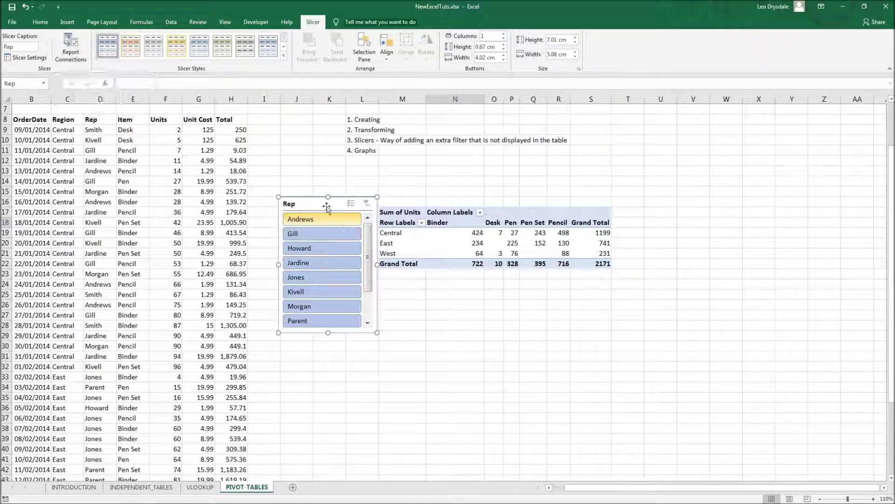
left_click_drag(317, 204, 299, 191)
left_click(72, 56)
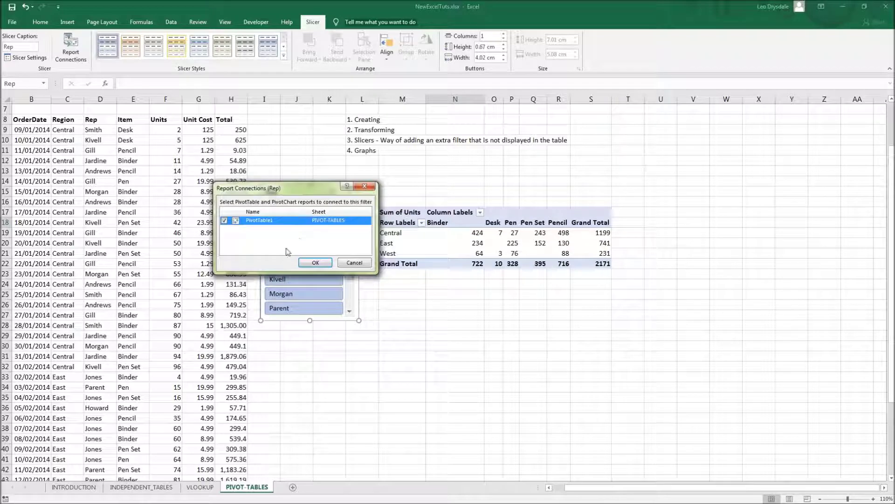
left_click(314, 264)
Place the Rep slicer below the PivotTable, about 13.25 cm wide and 3.32 cm high, with its buttons in four columns.
left_click_drag(298, 191, 352, 303)
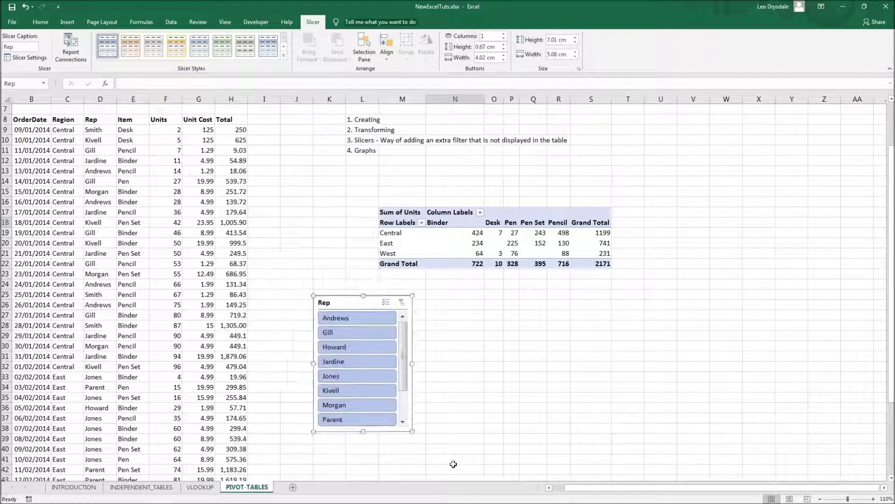
left_click_drag(412, 431, 570, 358)
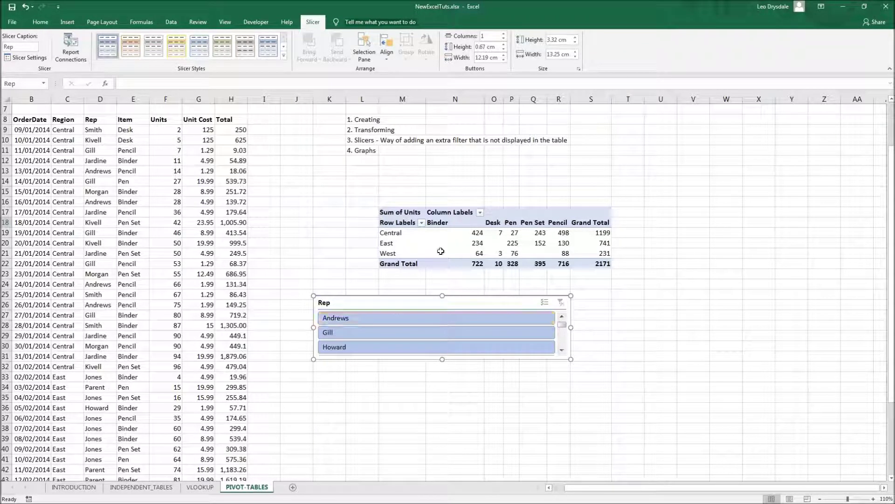
left_click(505, 34)
left_click(505, 34)
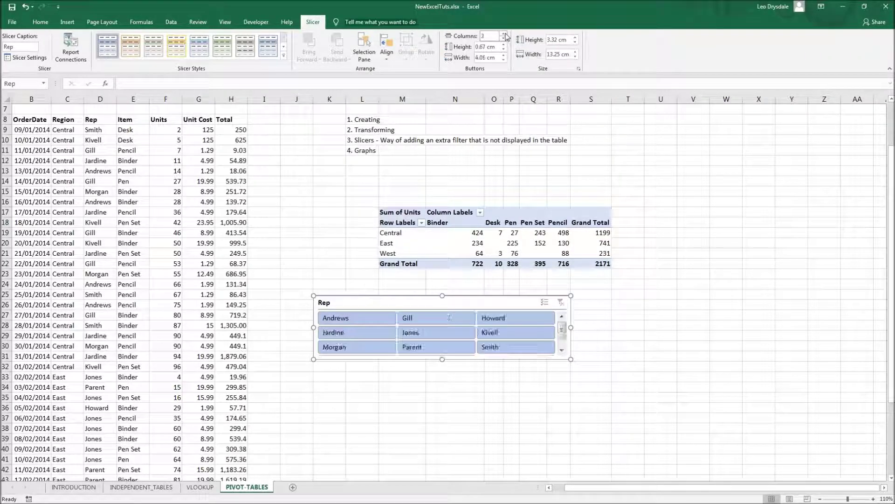
left_click(505, 34)
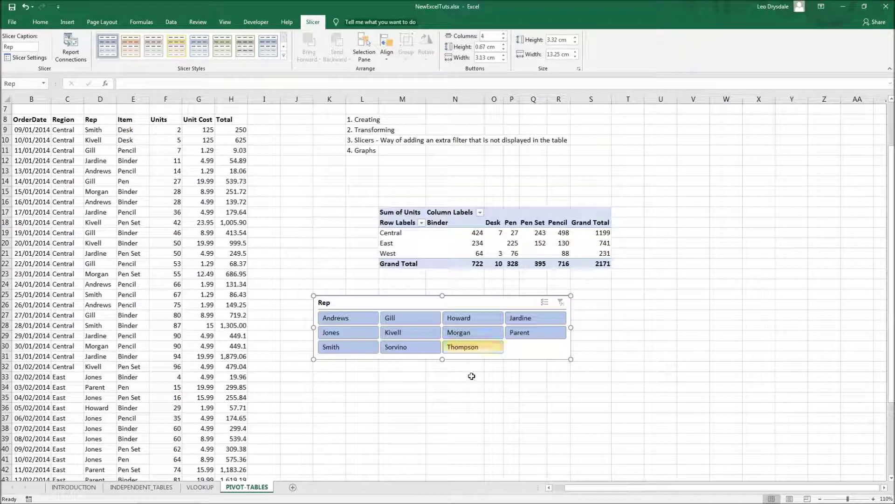
left_click_drag(463, 297, 510, 301)
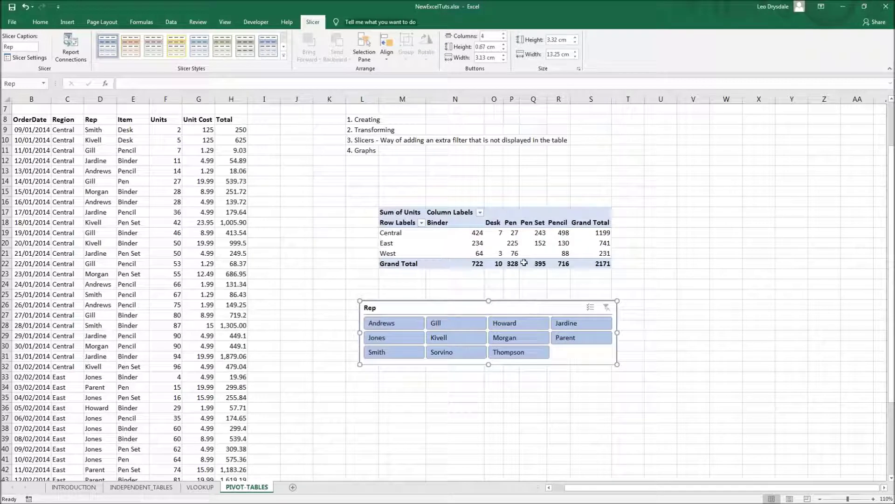
Examine the reps and units in the order data against the unit sums by region and item in the PivotTable.
left_click_drag(102, 141, 101, 307)
left_click_drag(166, 160, 173, 283)
left_click(329, 232)
left_click_drag(463, 234, 584, 262)
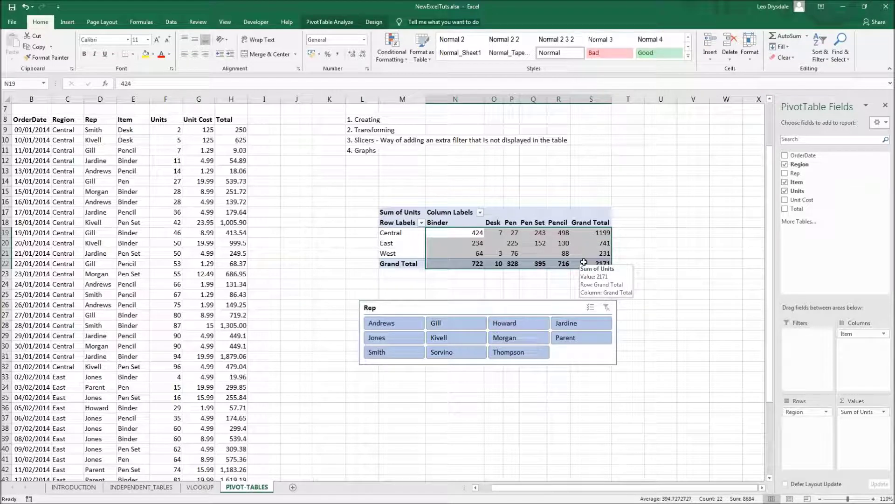
left_click(476, 234)
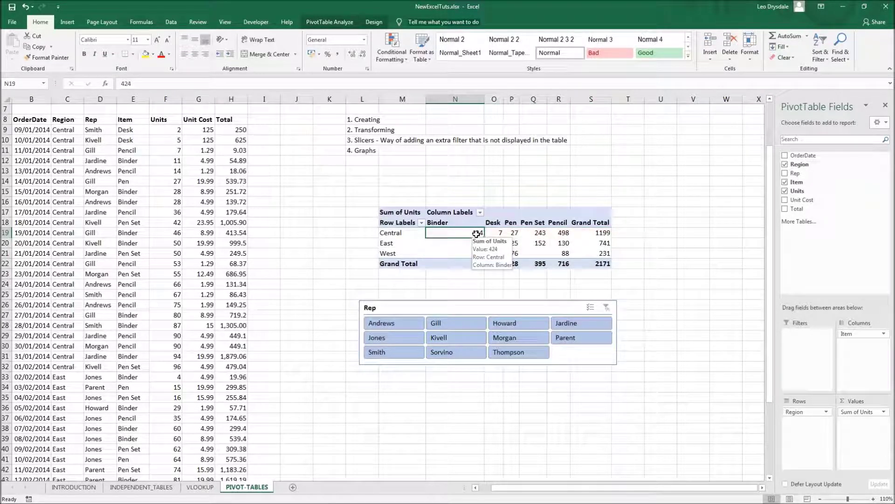
left_click(471, 243)
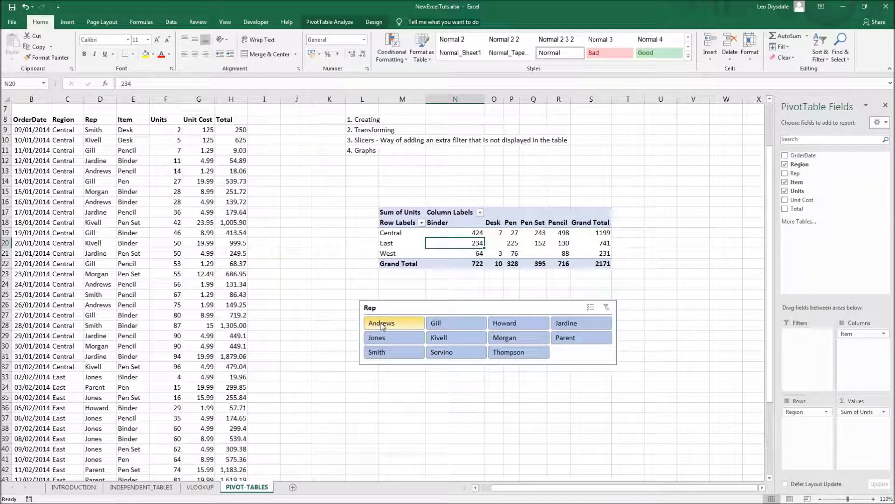
left_click_drag(359, 181, 669, 269)
left_click(563, 273)
Filter the PivotTable to the first rep listed in the Rep slicer and check the resulting Central values.
left_click(404, 321)
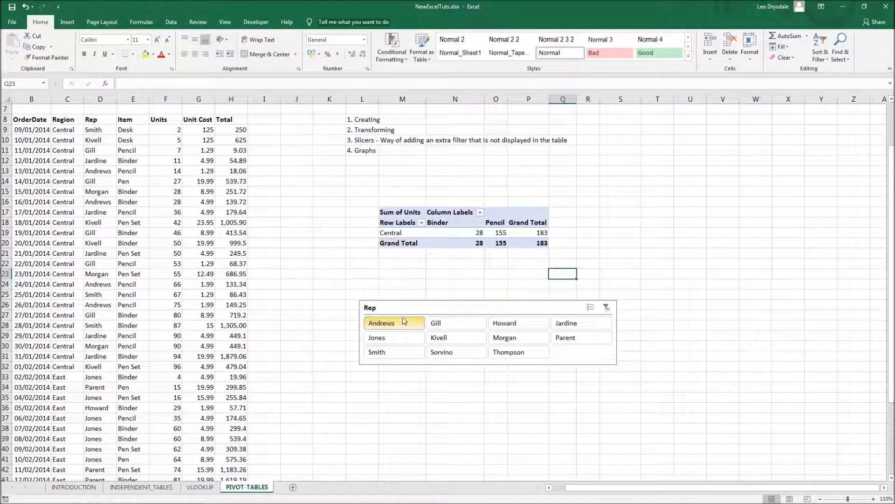
left_click(447, 234)
key("Right")
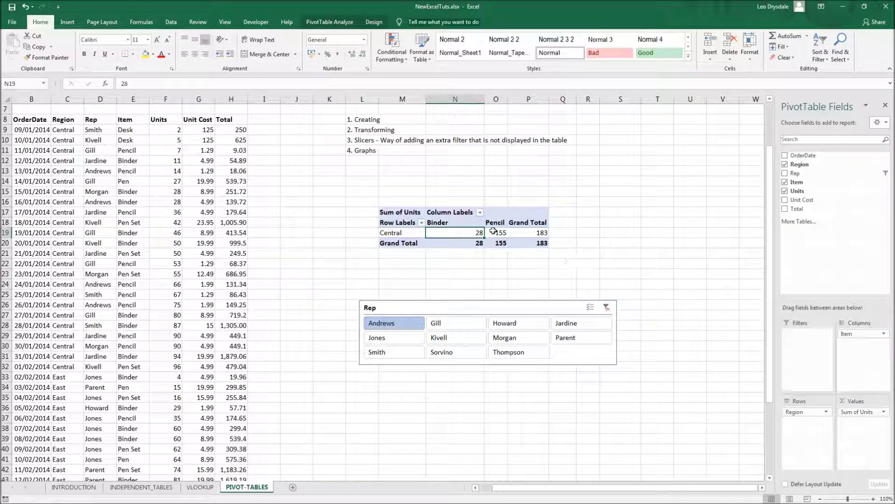
Filter the PivotTable to one rep at a time in the Rep slicer, ending with the first rep in its third row.
left_click(381, 232)
left_click(628, 223)
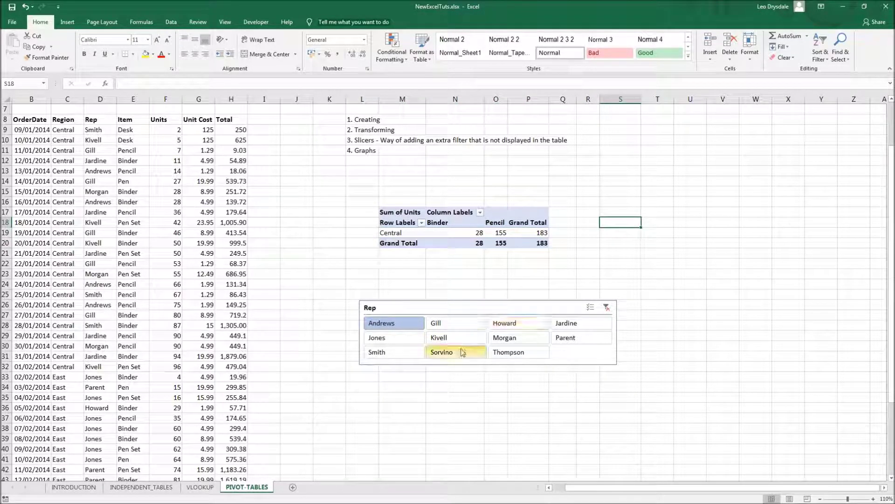
left_click(513, 338)
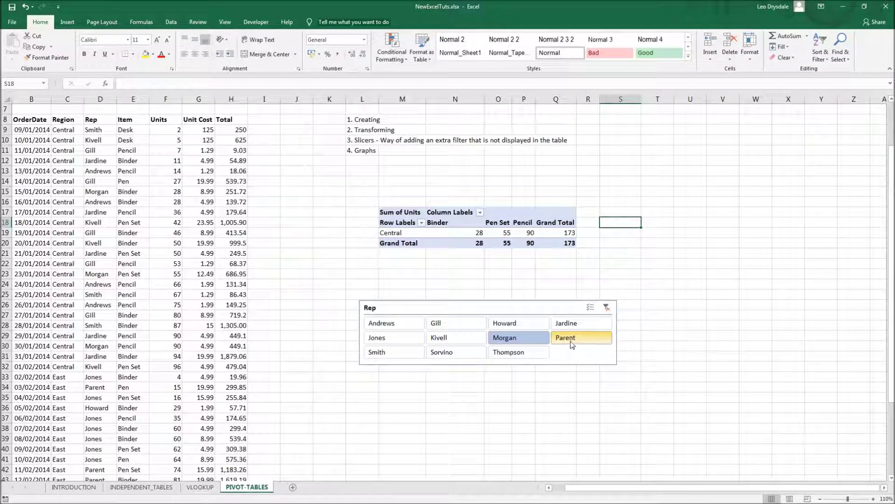
left_click(570, 340)
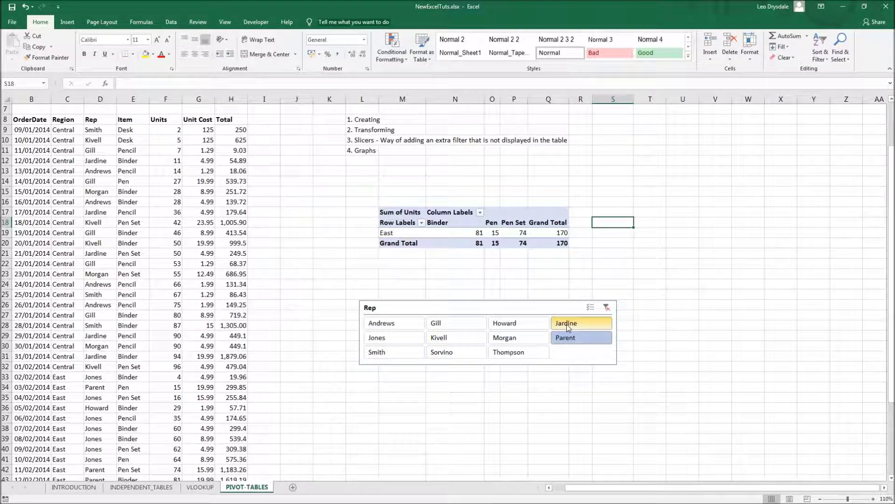
left_click(567, 326)
left_click(508, 352)
left_click(439, 334)
left_click(438, 323)
left_click(394, 323)
left_click(387, 338)
left_click(391, 354)
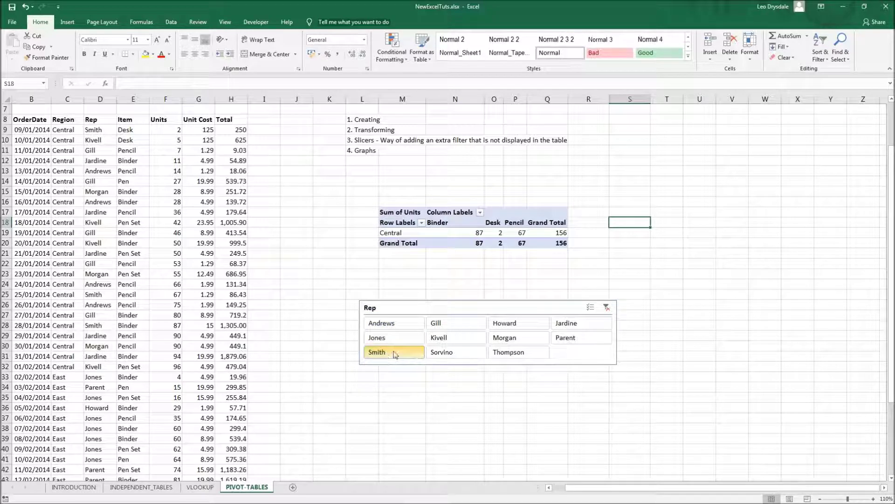
Extend the Rep slicer selection to six reps: first in row one, first three in row three, and third in rows one and two.
left_click(387, 322, "ctrl")
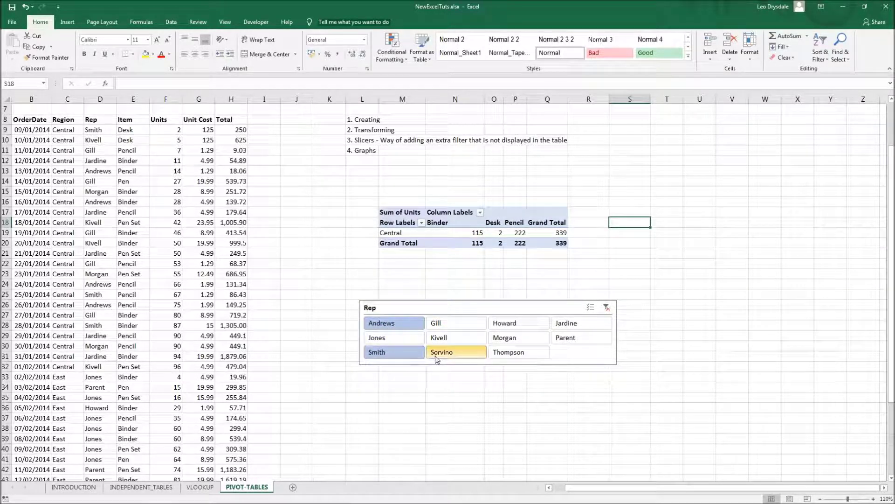
left_click(485, 352, "ctrl")
left_click(513, 352, "ctrl")
left_click(513, 337, "ctrl")
left_click(513, 322, "ctrl")
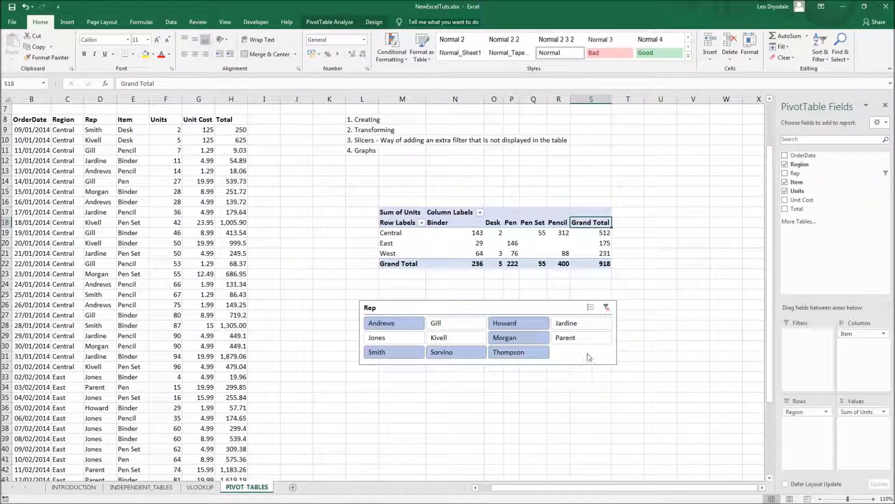
Clear the Rep slicer's filter and delete the slicer from the sheet.
left_click(606, 308)
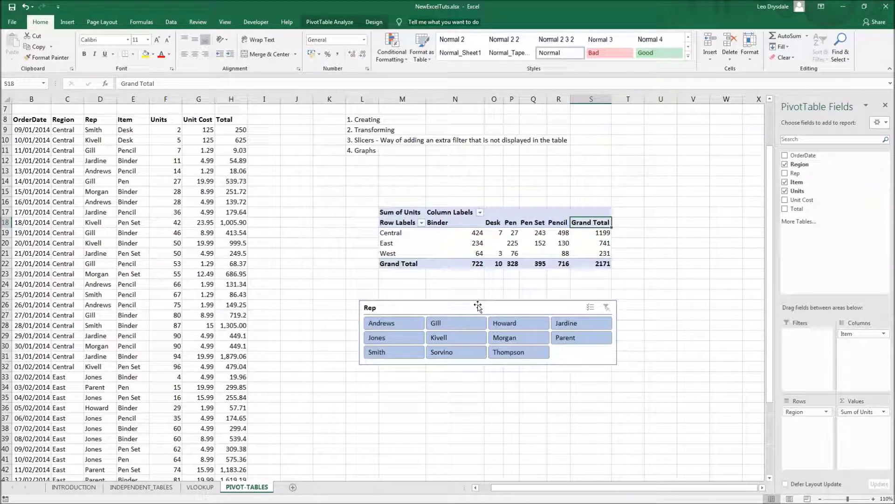
left_click_drag(478, 306, 462, 303)
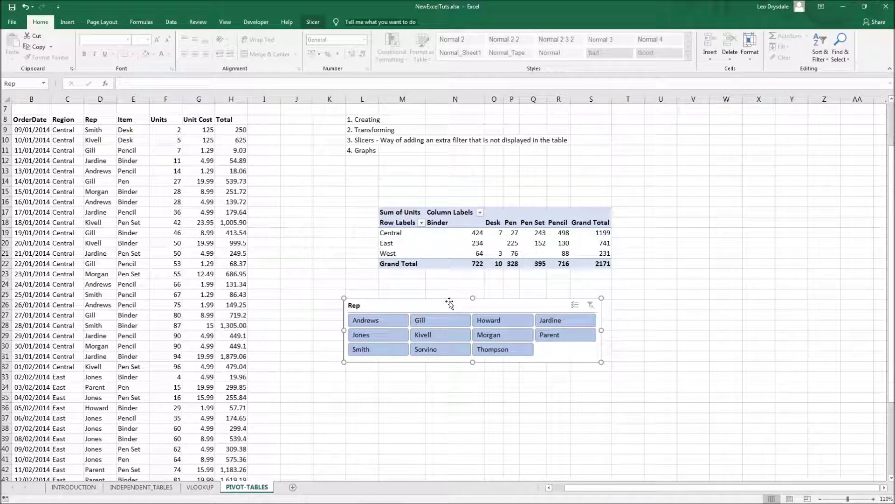
key("Delete")
Insert a stacked column PivotChart based on the PivotTable and place it just below the table.
left_click(511, 243)
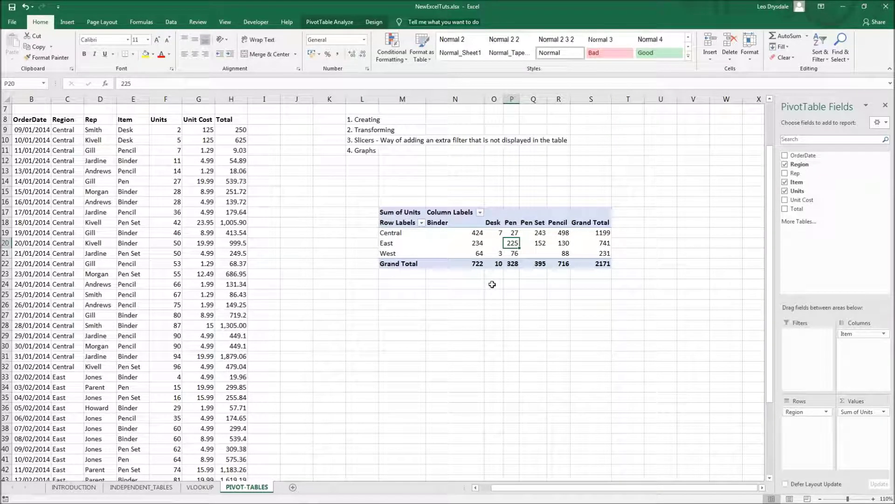
right_click(479, 246)
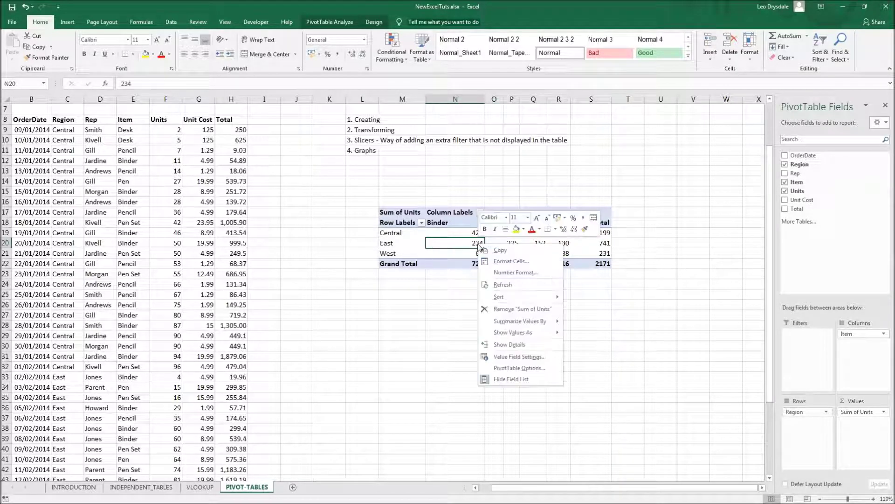
left_click(468, 242)
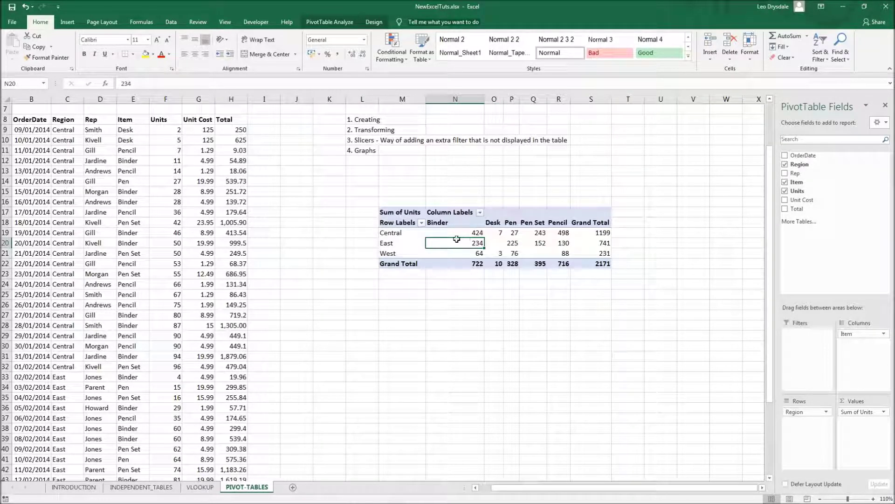
left_click(67, 22)
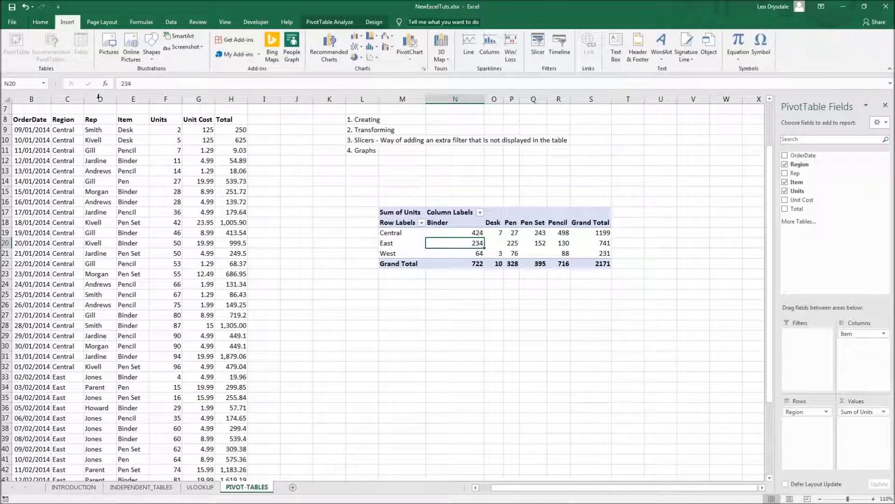
left_click(357, 37)
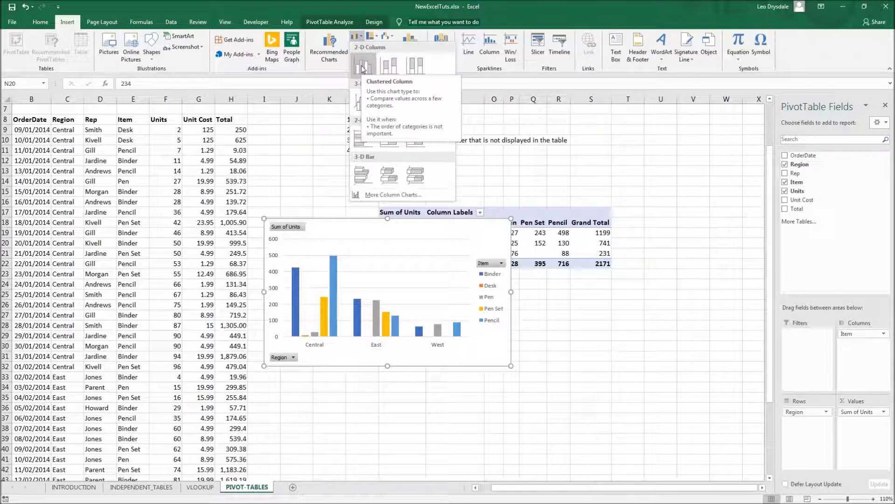
left_click(388, 67)
left_click_drag(406, 234, 506, 310)
left_click(713, 235)
scroll(713, 235, "down", 3)
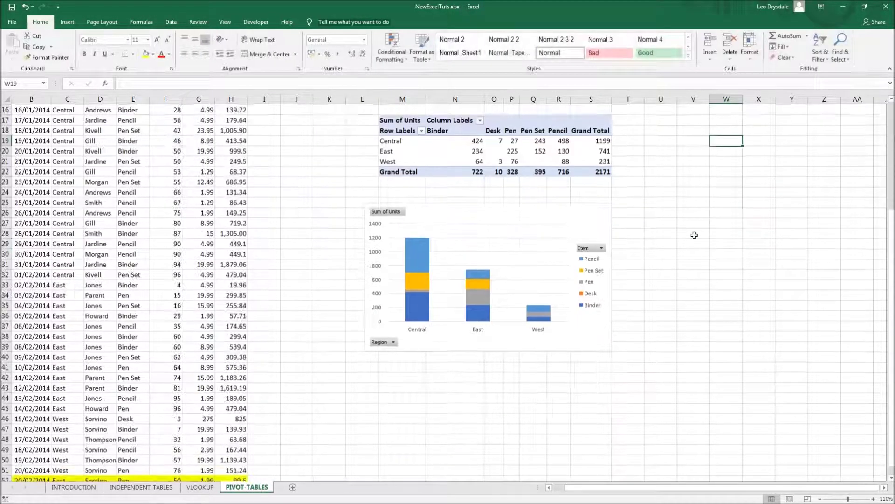
Check the filter options of the Item and Region field buttons on the PivotChart.
left_click(575, 226)
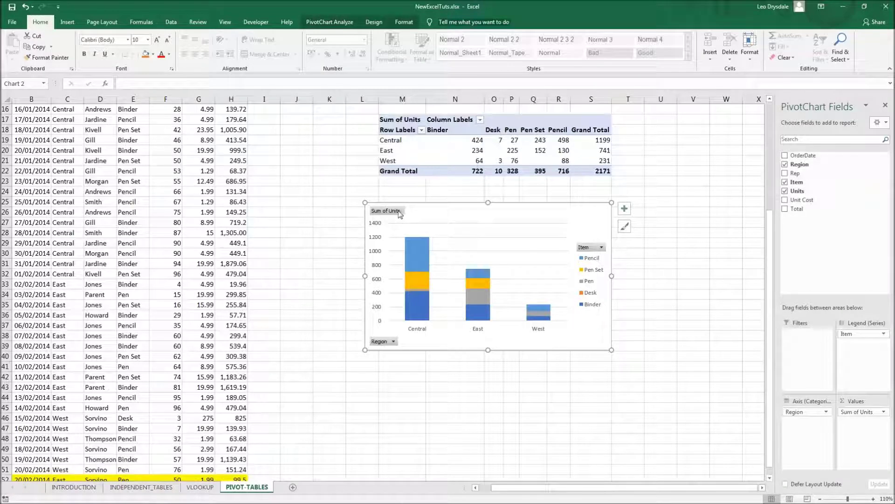
left_click(601, 247)
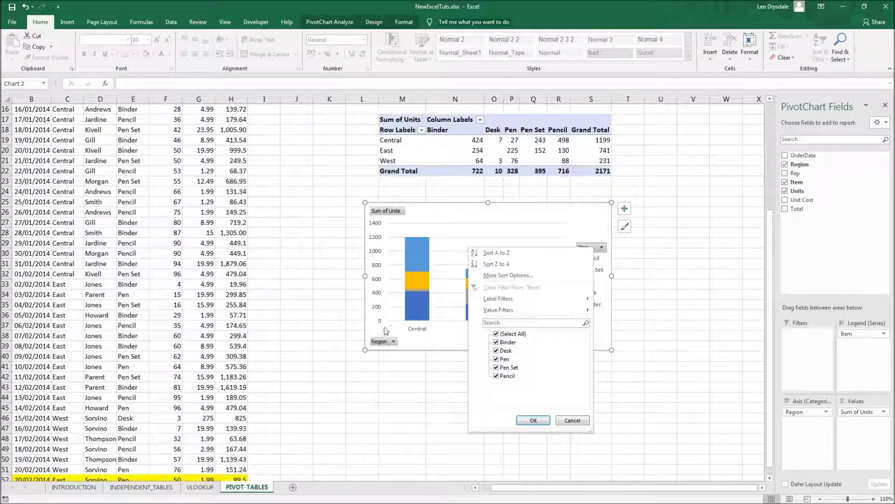
left_click(414, 352)
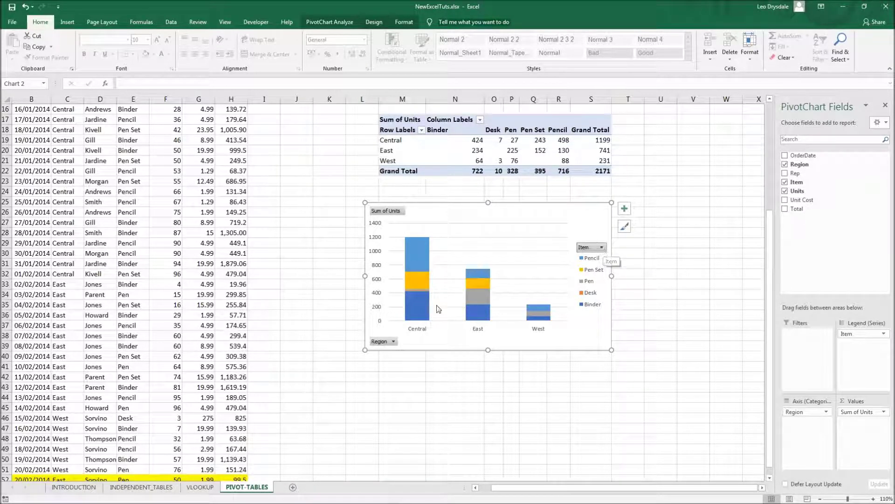
left_click(394, 341)
left_click(434, 363)
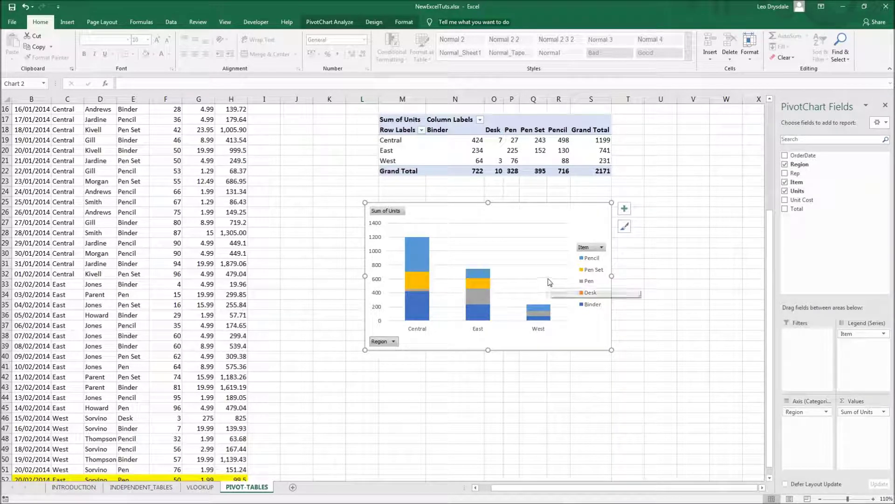
Filter the PivotChart to the Central region only, and restore all regions.
left_click(394, 342)
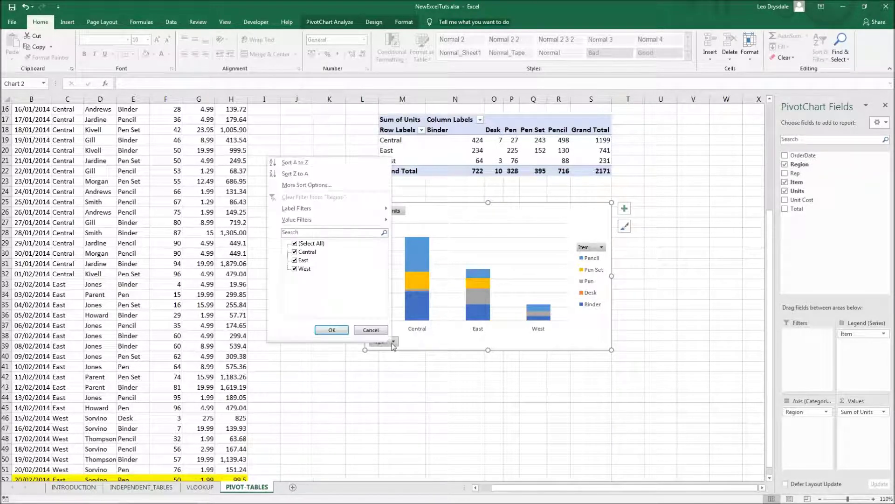
left_click(308, 243)
left_click(307, 252)
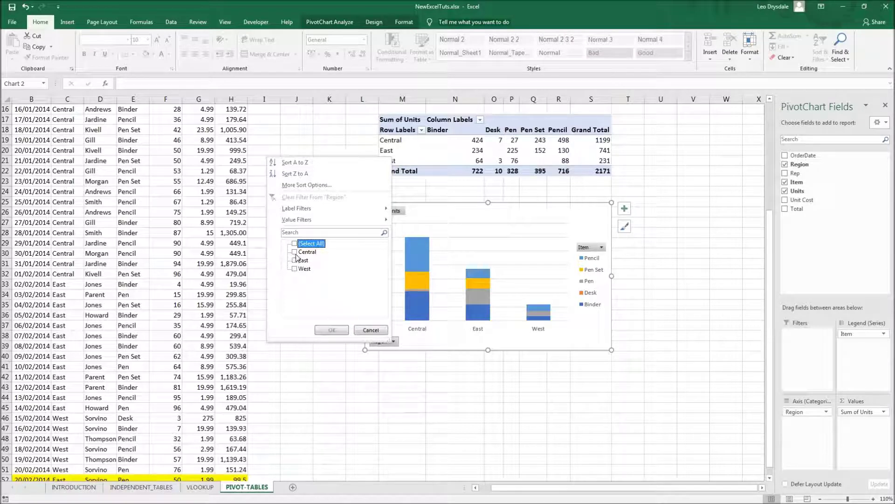
left_click(331, 330)
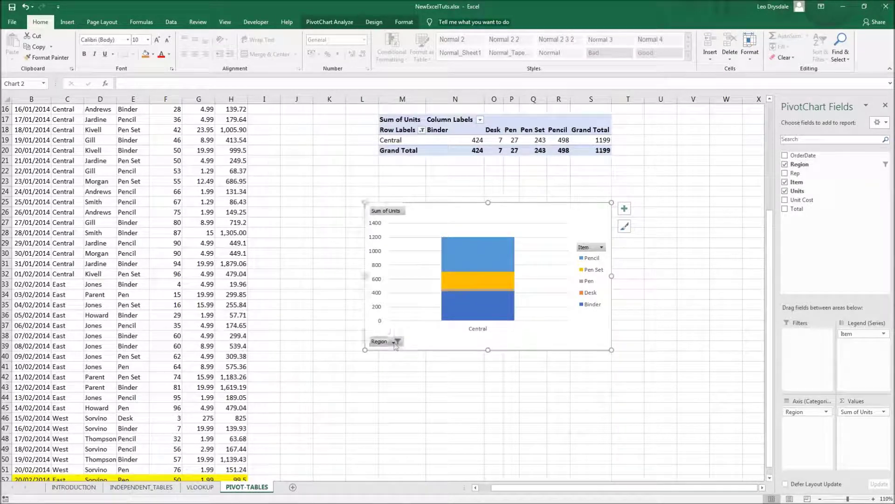
left_click(395, 341)
left_click(308, 243)
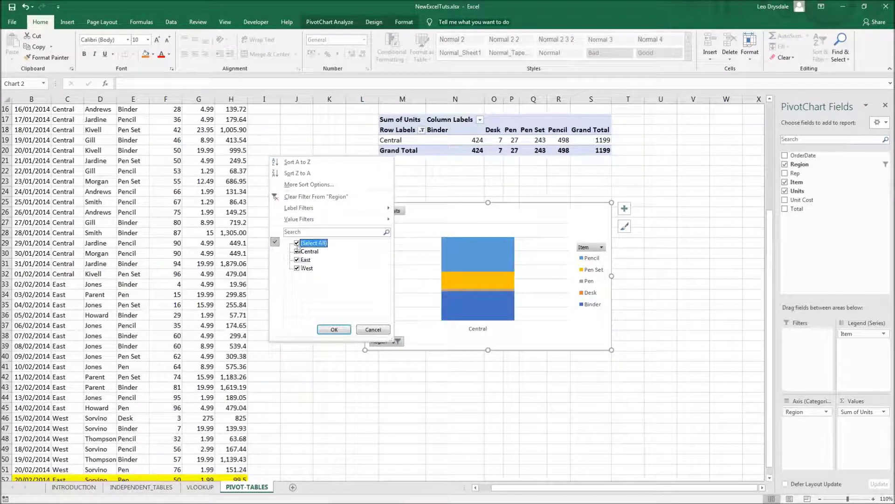
left_click(332, 329)
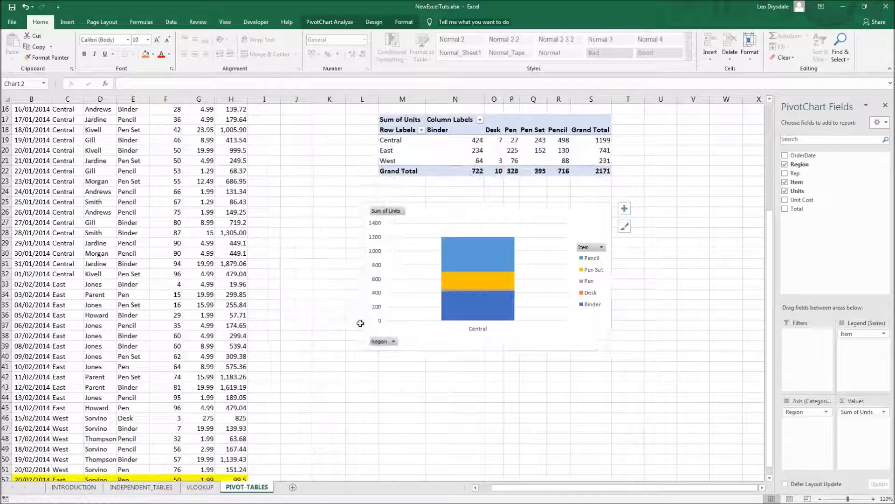
Exclude Pen from the items shown in the PivotChart.
left_click(602, 248)
left_click(506, 358)
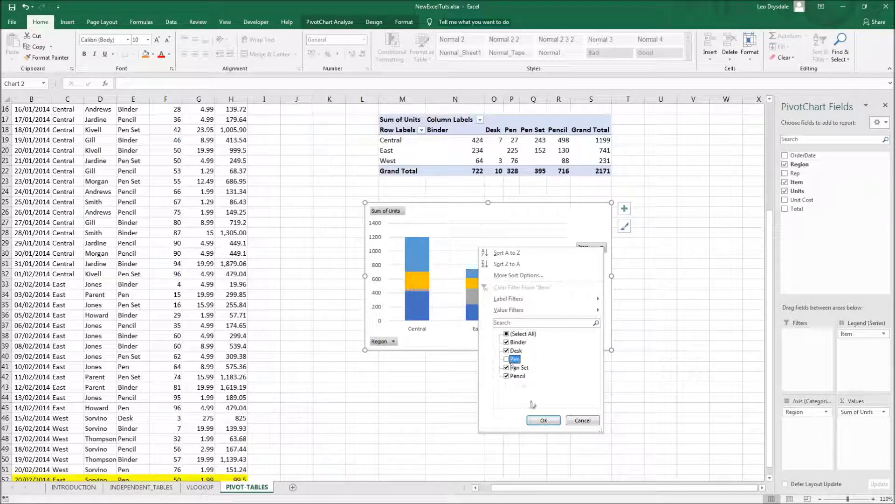
left_click(544, 421)
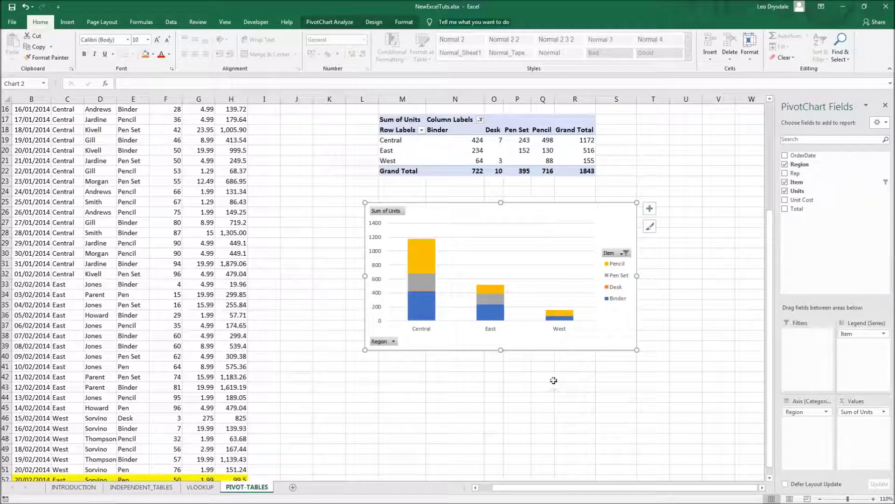
Filter the PivotChart's Item field to Pen only, and restore all items.
left_click(626, 252)
left_click(527, 339)
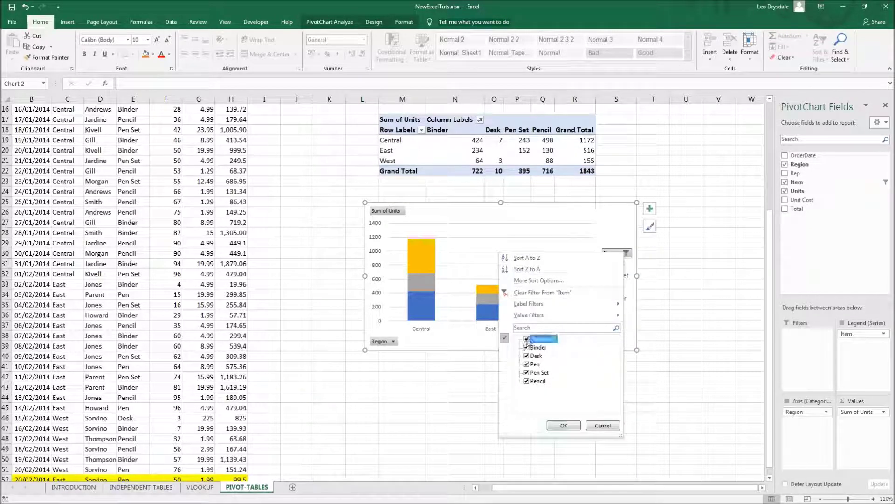
left_click(527, 339)
left_click(527, 355)
left_click(527, 355)
left_click(526, 363)
left_click(564, 426)
left_click(646, 280)
left_click(548, 363)
left_click(581, 449)
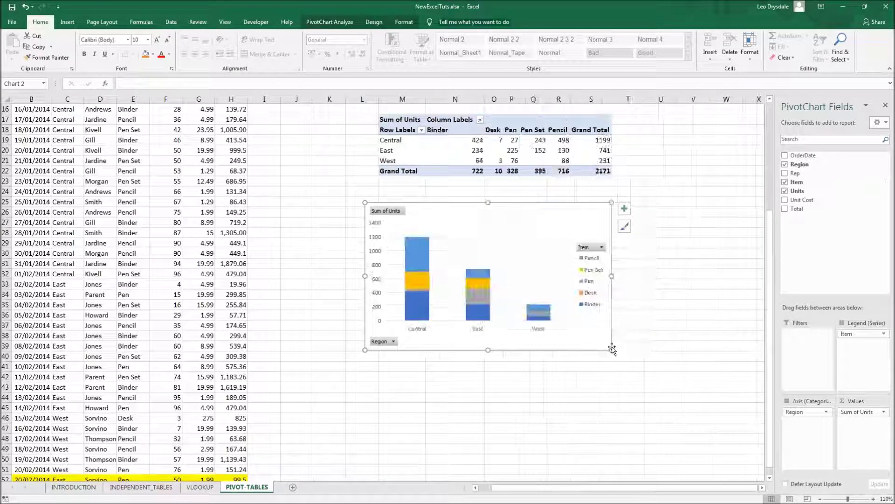
Hide all field buttons on the PivotChart and enlarge the chart slightly in width and height.
right_click(589, 248)
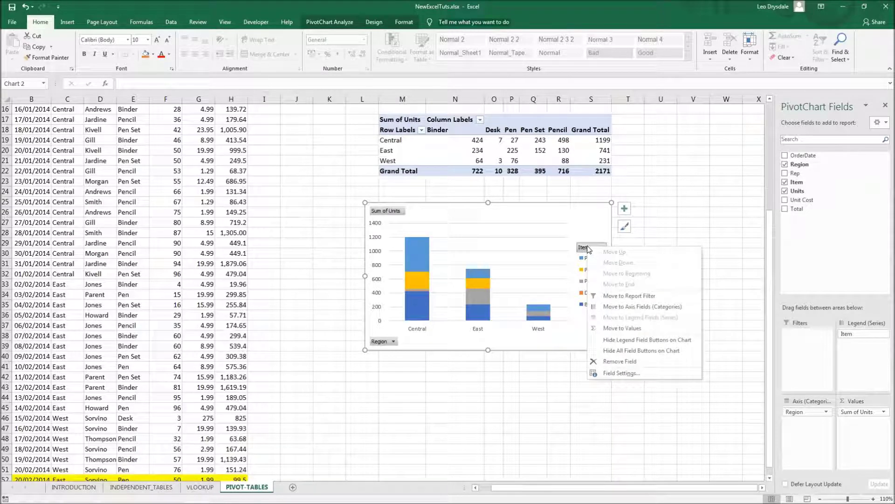
left_click(633, 353)
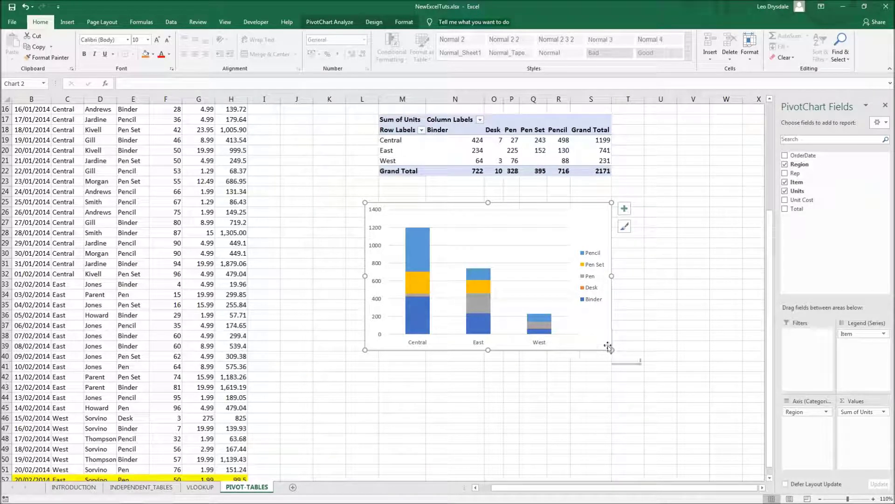
left_click_drag(611, 350, 632, 371)
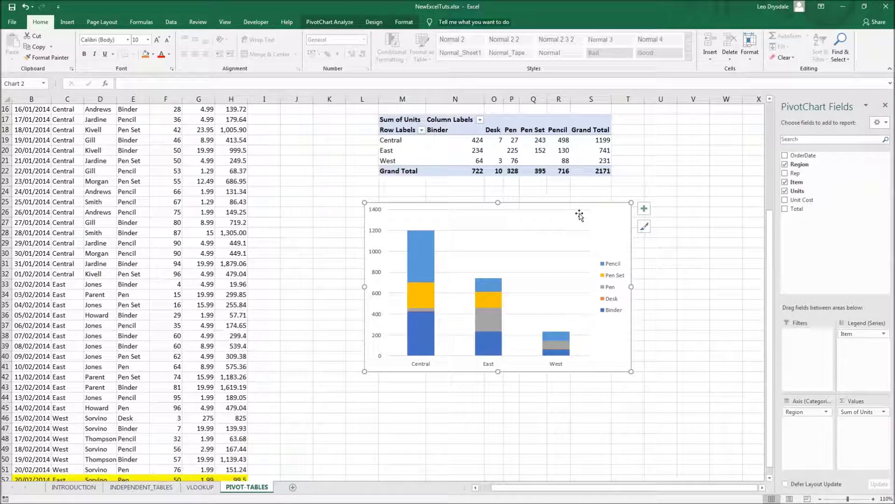
Change the PivotChart's type to Clustered Column and deselect the chart.
right_click(570, 200)
left_click(606, 298)
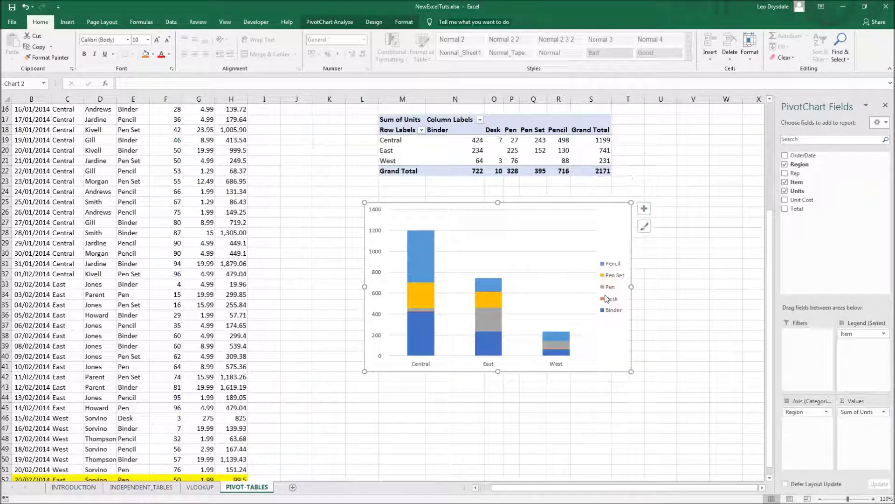
left_click(387, 156)
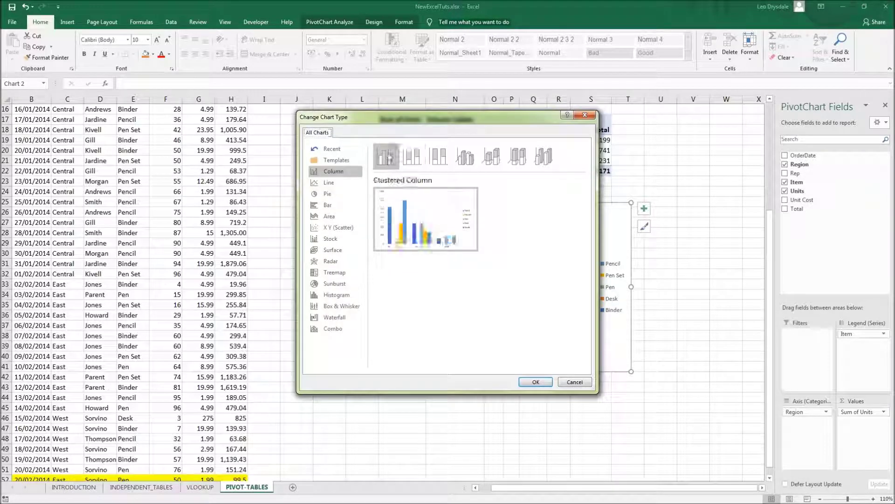
left_click(535, 382)
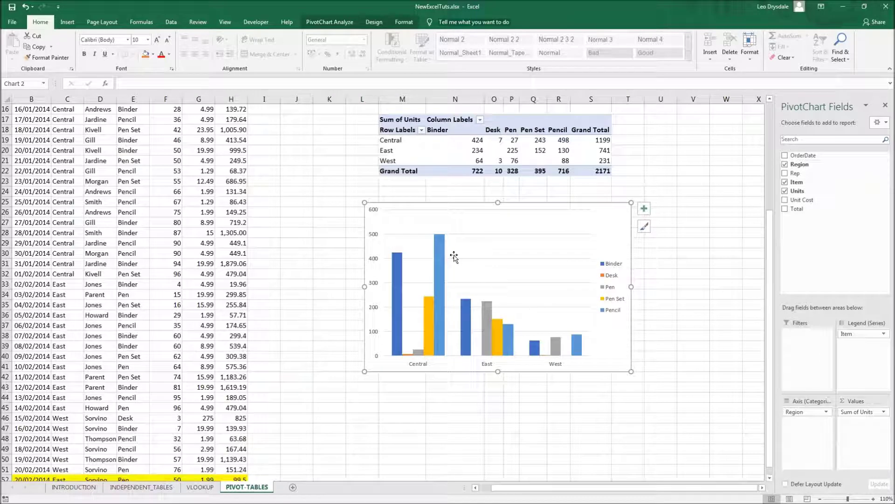
left_click(338, 181)
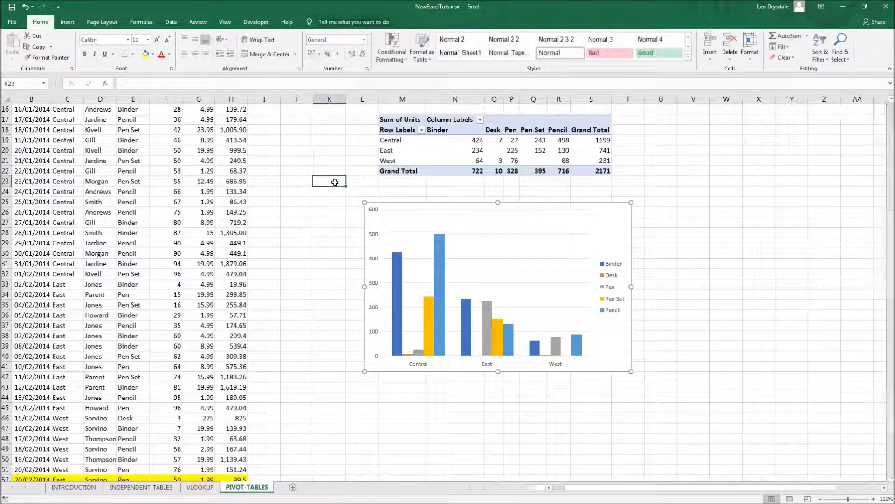
scroll(335, 197, "up", 2)
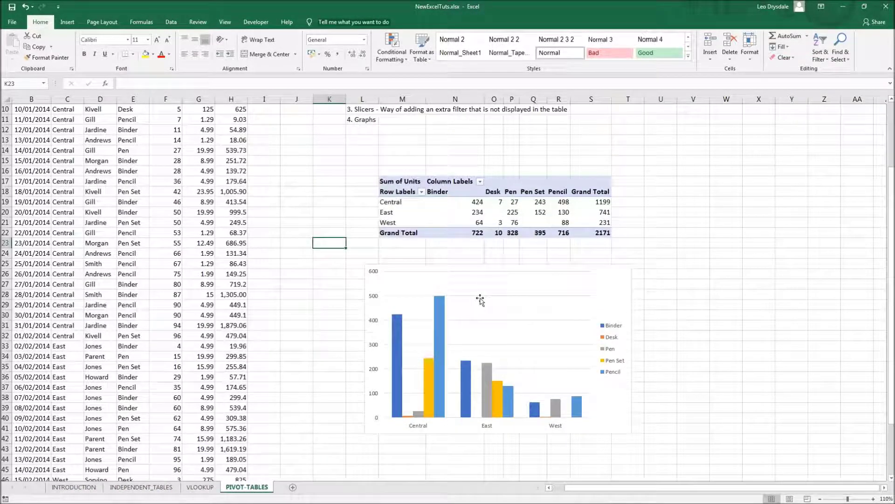
left_click(415, 225)
left_click(319, 210)
scroll(319, 209, "up", 3)
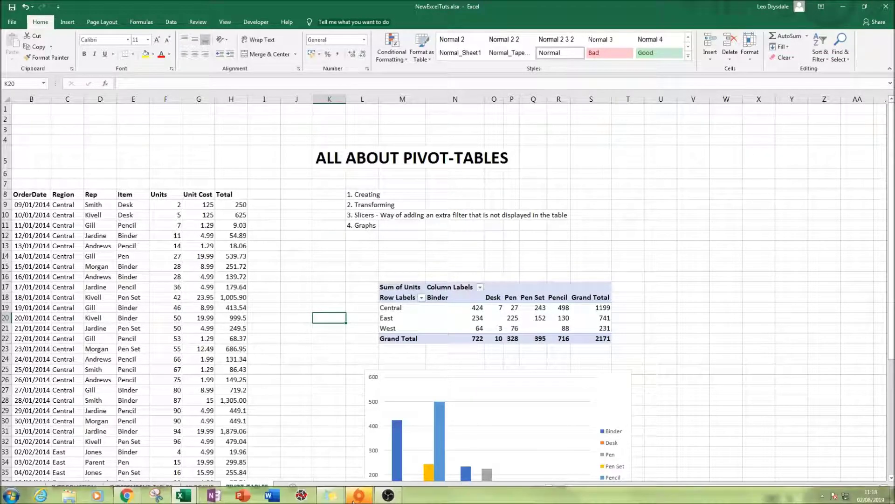
mouse_move(387, 497)
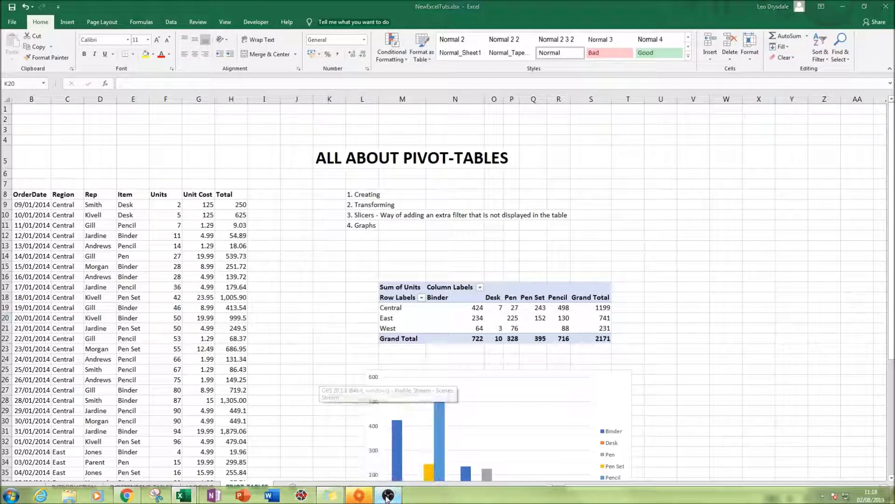
left_click(388, 497)
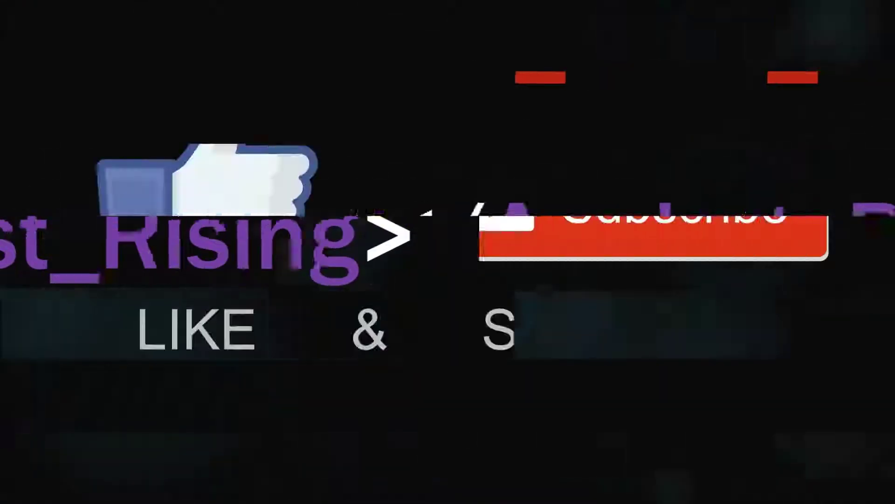